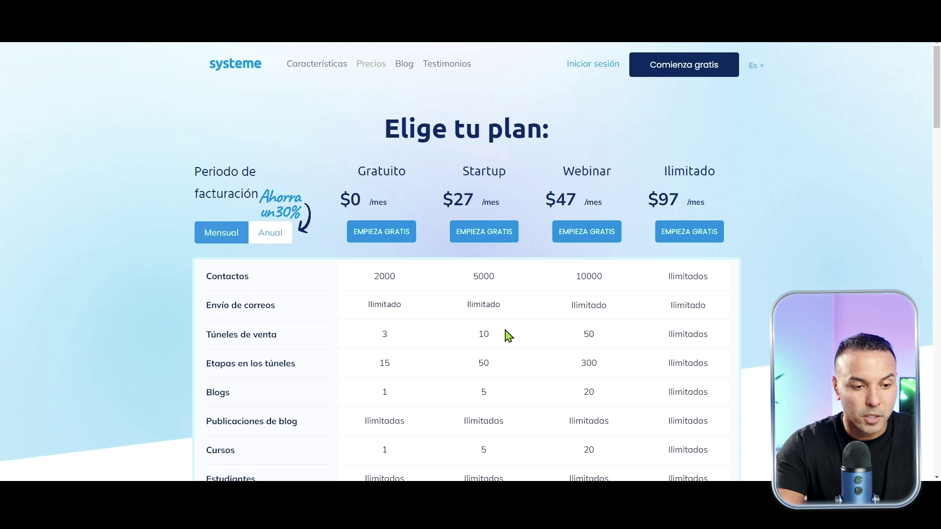
{"action": "scroll", "coordinate": [507, 334], "scroll_direction": "down", "scroll_amount": 1}
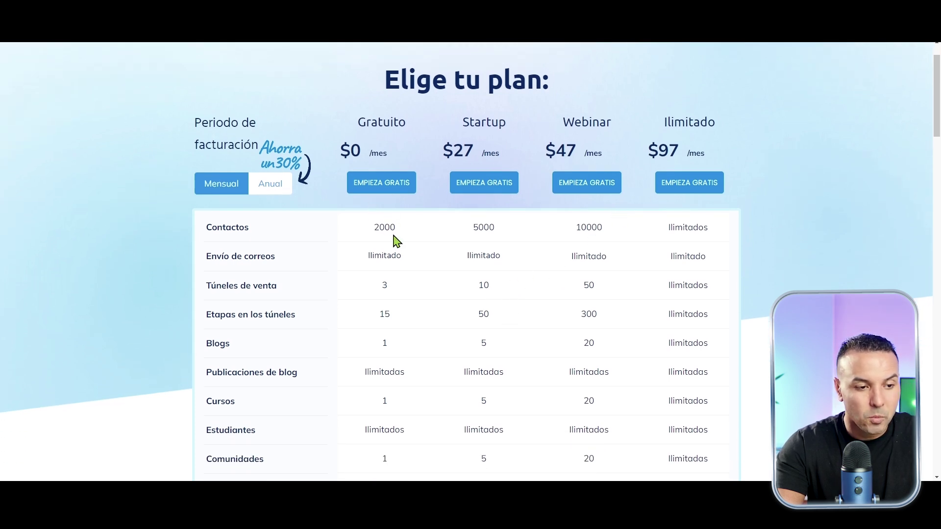
{"action": "scroll", "coordinate": [393, 263], "scroll_direction": "down", "scroll_amount": 1}
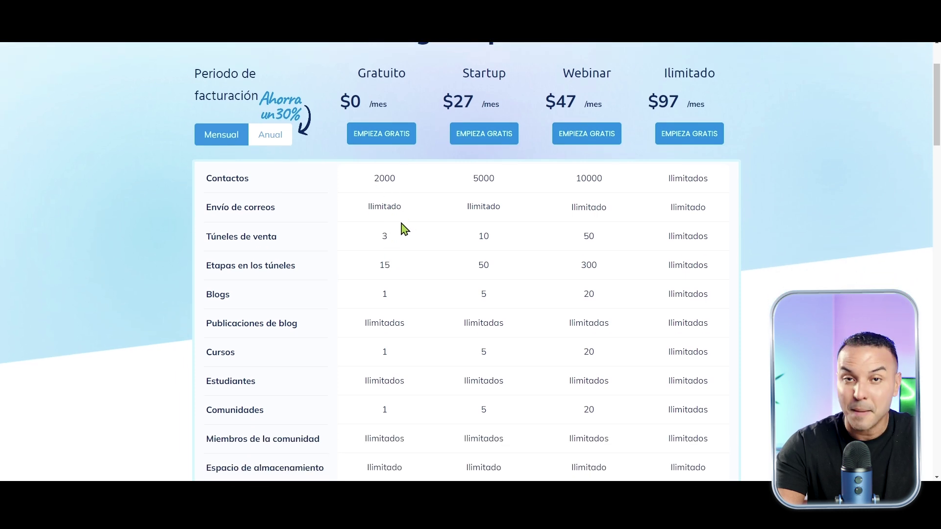
{"action": "scroll", "coordinate": [404, 229], "scroll_direction": "down", "scroll_amount": 1}
{"action": "scroll", "coordinate": [404, 229], "scroll_direction": "down", "scroll_amount": 1}
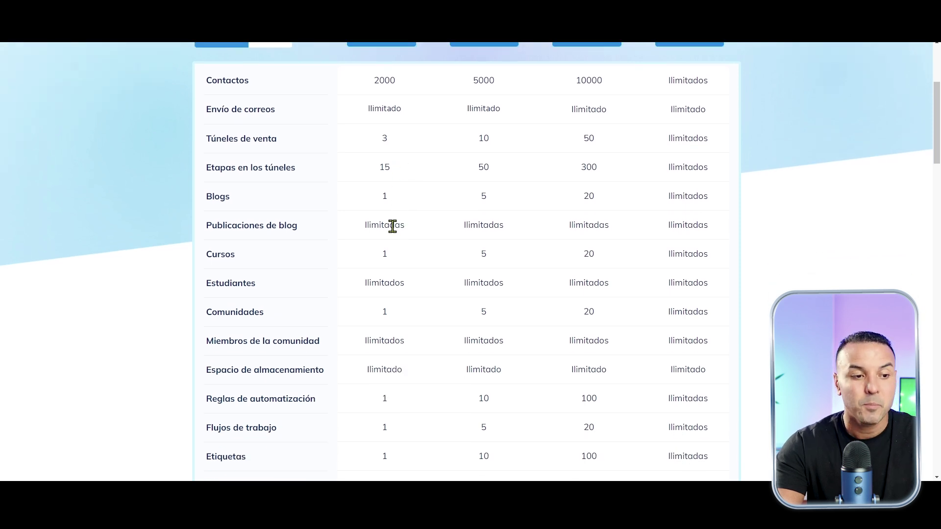
{"action": "scroll", "coordinate": [392, 226], "scroll_direction": "down", "scroll_amount": 1}
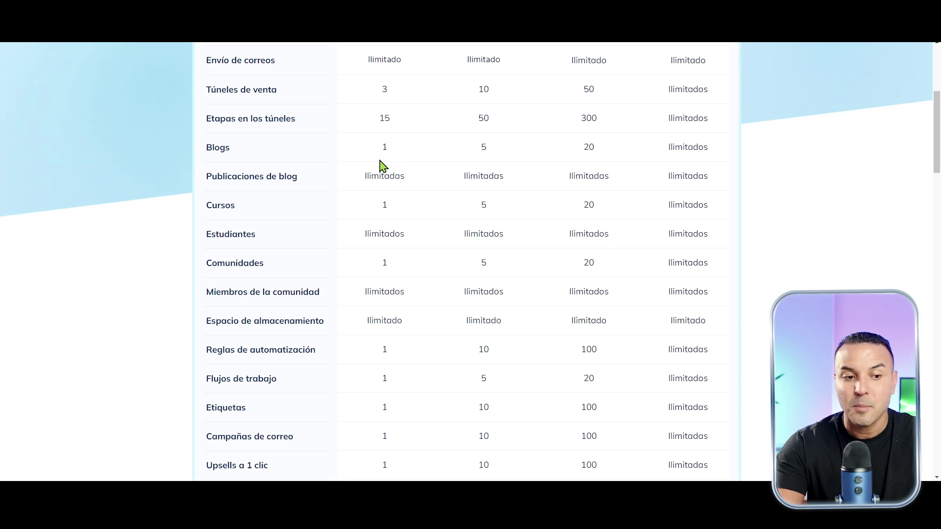
{"action": "scroll", "coordinate": [378, 180], "scroll_direction": "down", "scroll_amount": 1}
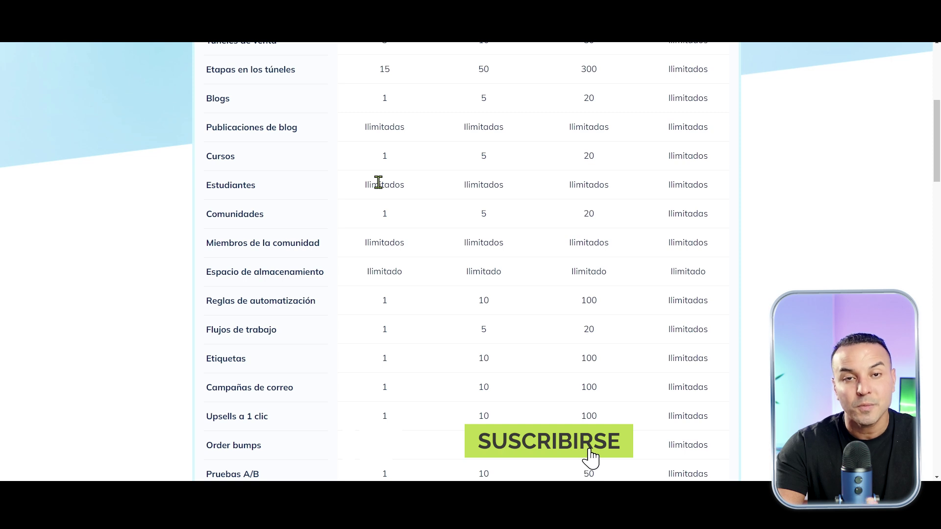
{"action": "scroll", "coordinate": [378, 181], "scroll_direction": "down", "scroll_amount": 1}
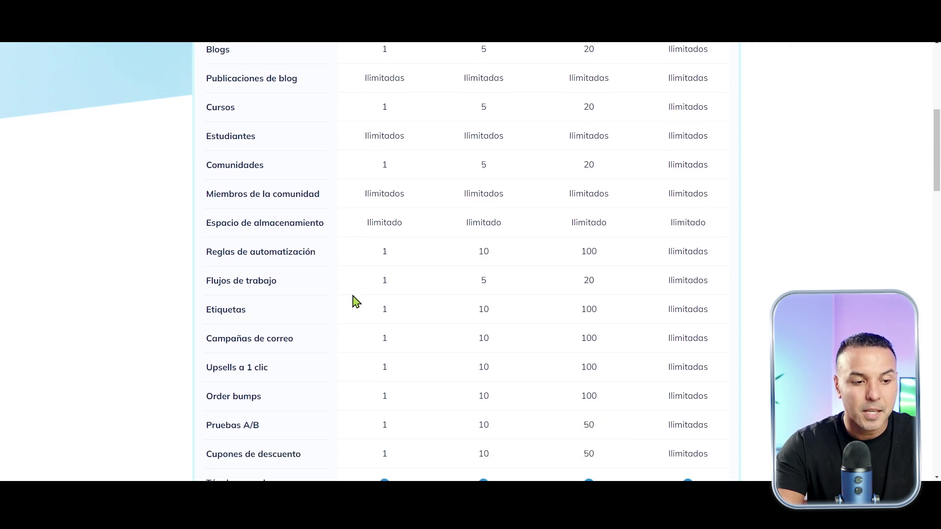
{"action": "scroll", "coordinate": [391, 302], "scroll_direction": "down", "scroll_amount": 4}
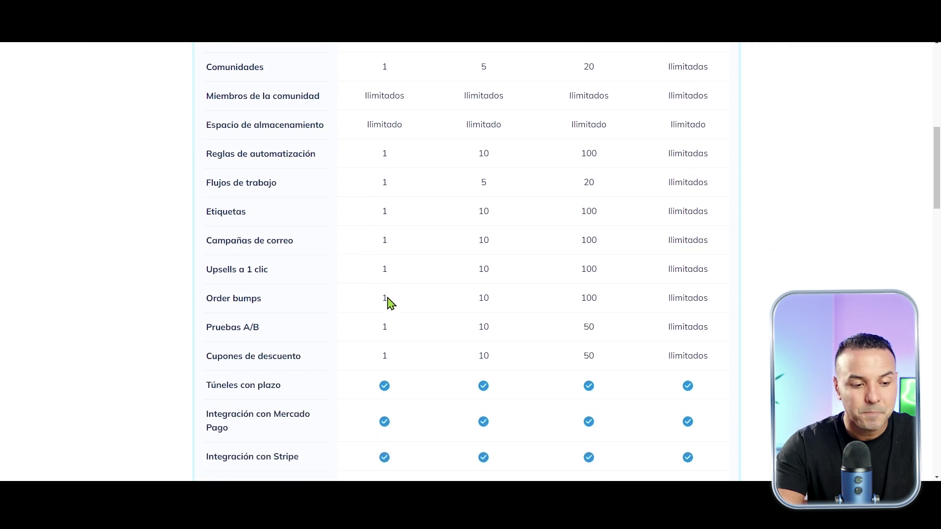
{"action": "scroll", "coordinate": [390, 302], "scroll_direction": "down", "scroll_amount": 4}
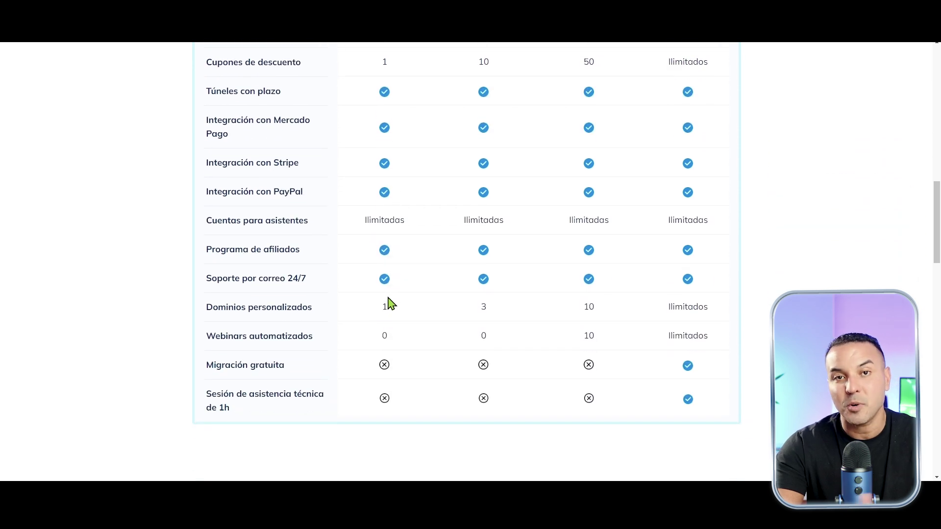
{"action": "scroll", "coordinate": [390, 302], "scroll_direction": "up", "scroll_amount": 11}
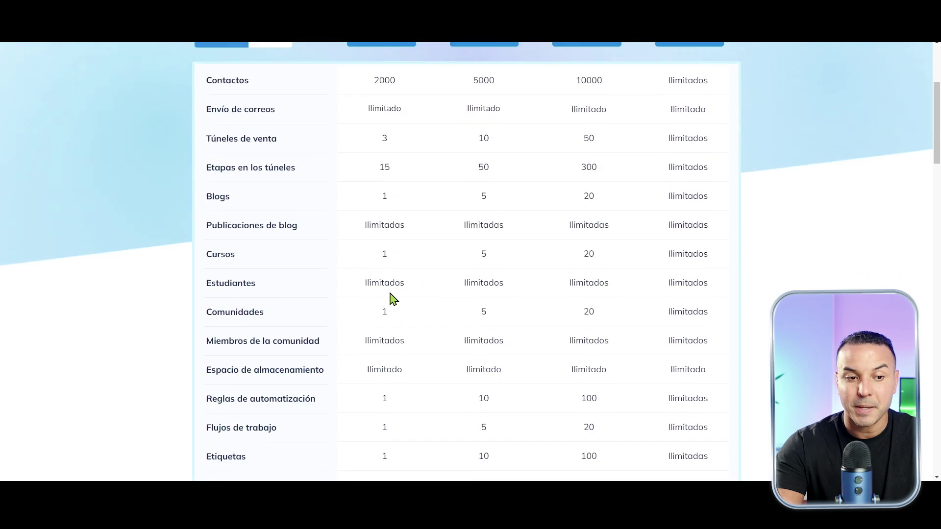
{"action": "scroll", "coordinate": [394, 299], "scroll_direction": "up", "scroll_amount": 3}
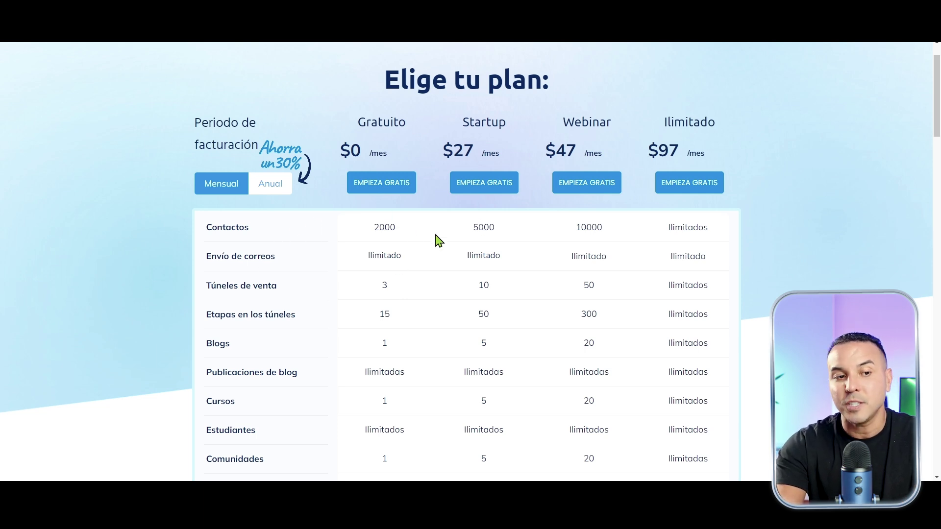
{"action": "scroll", "coordinate": [409, 293], "scroll_direction": "up", "scroll_amount": 1}
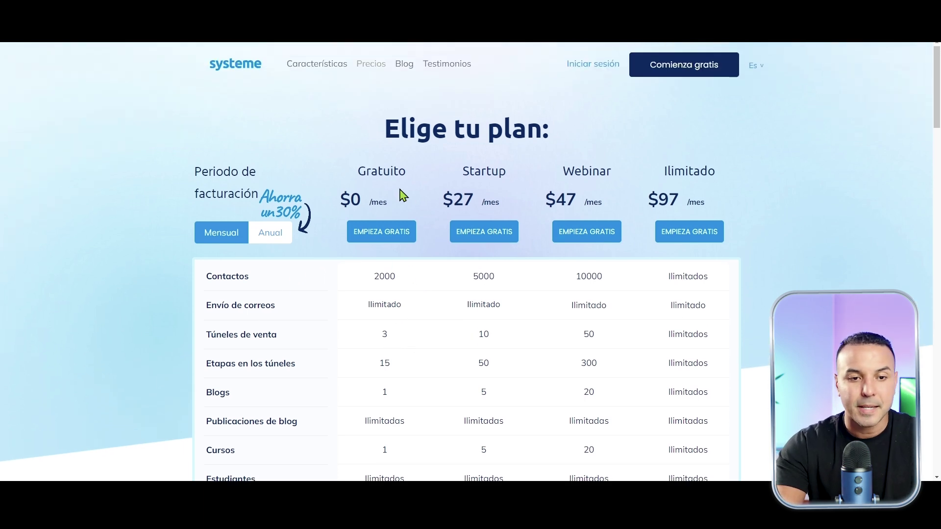
{"action": "left_click", "coordinate": [569, 69]}
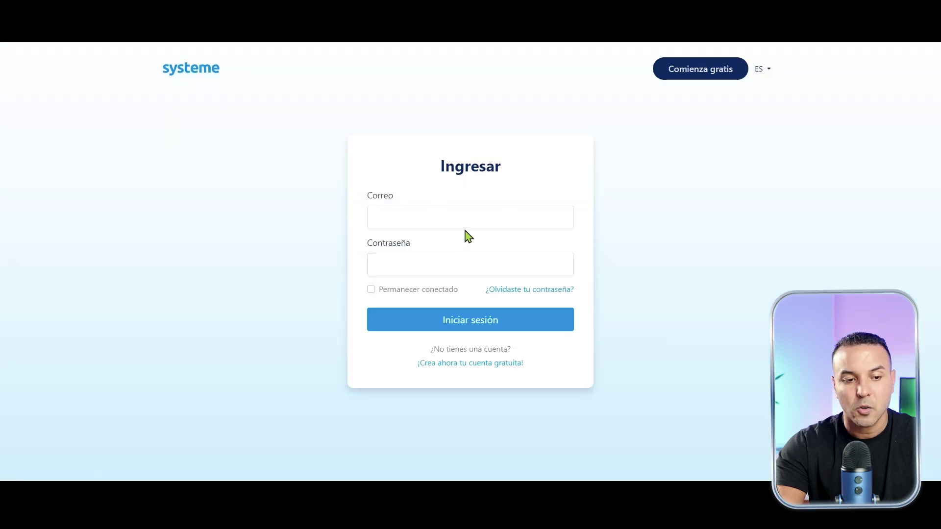
Sign in to systeme.io with the saved account e-mail and the account password
{"action": "left_click", "coordinate": [458, 220]}
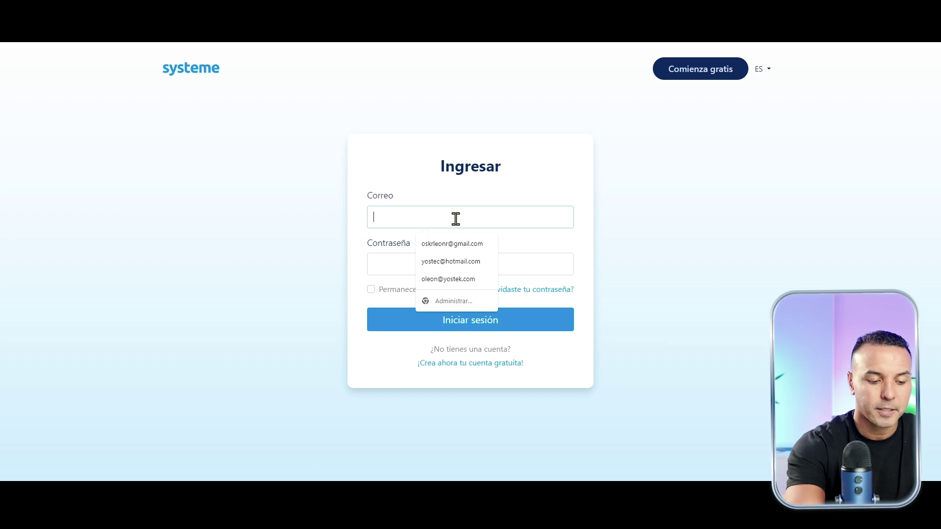
{"action": "type", "text": "os"}
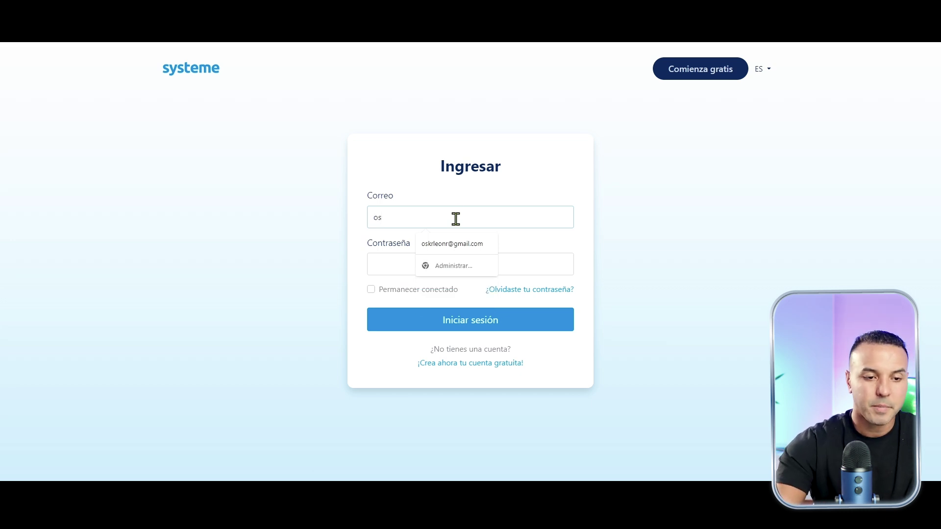
{"action": "left_click", "coordinate": [445, 243]}
{"action": "left_click", "coordinate": [389, 258]}
{"action": "type", "text": "•"}
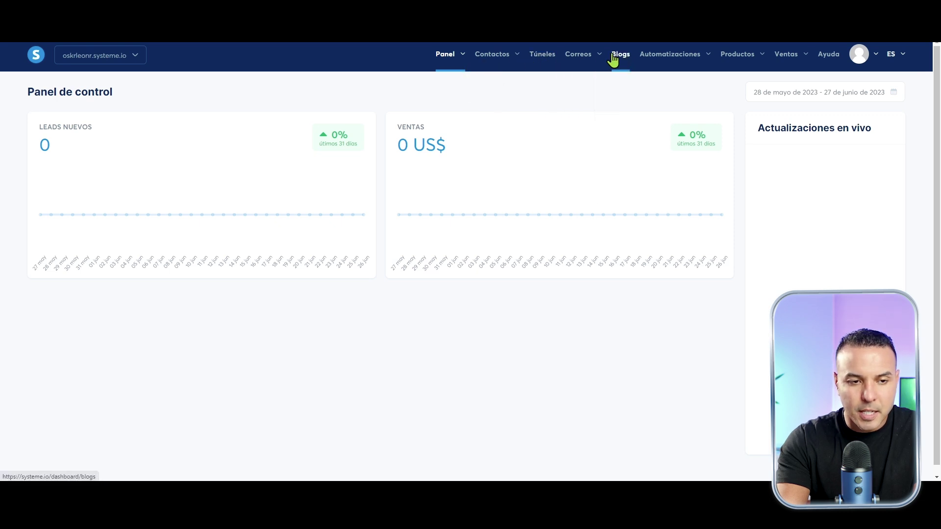
Look over the Panel, Contactos, Correos, Automatizaciones, Productos and Ventas menus, then open Configuración
{"action": "mouse_move", "coordinate": [459, 66]}
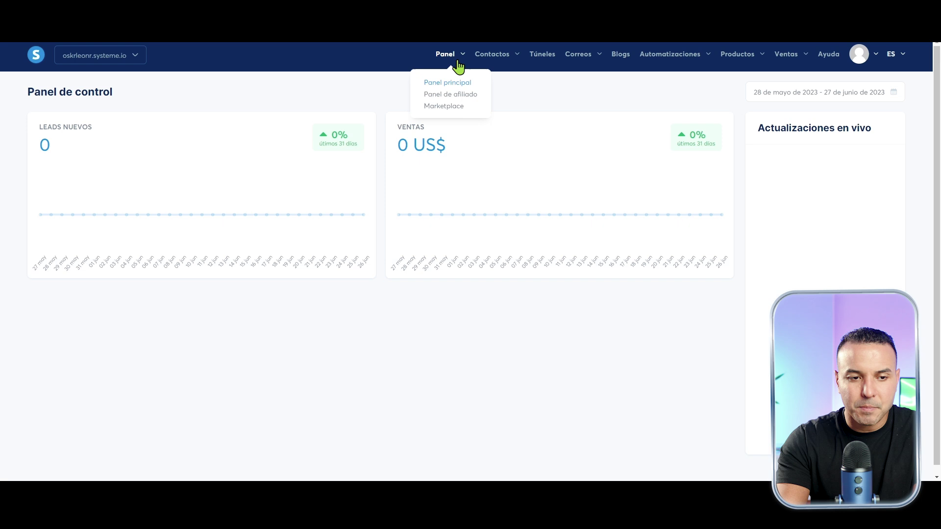
{"action": "mouse_move", "coordinate": [489, 63]}
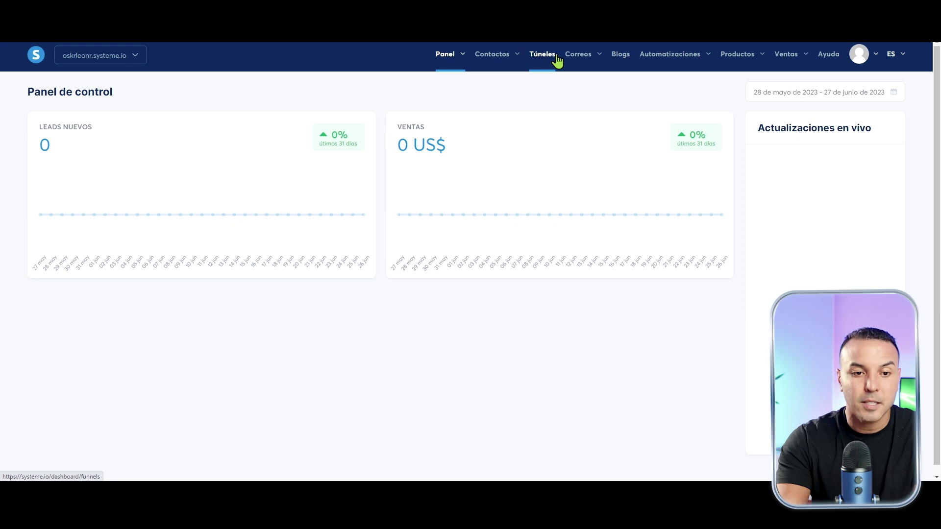
{"action": "mouse_move", "coordinate": [571, 61]}
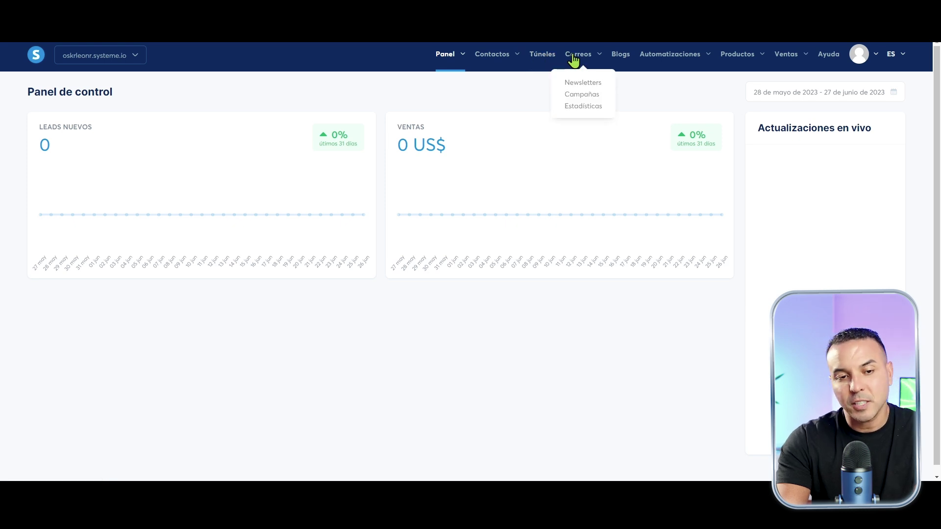
{"action": "mouse_move", "coordinate": [675, 58]}
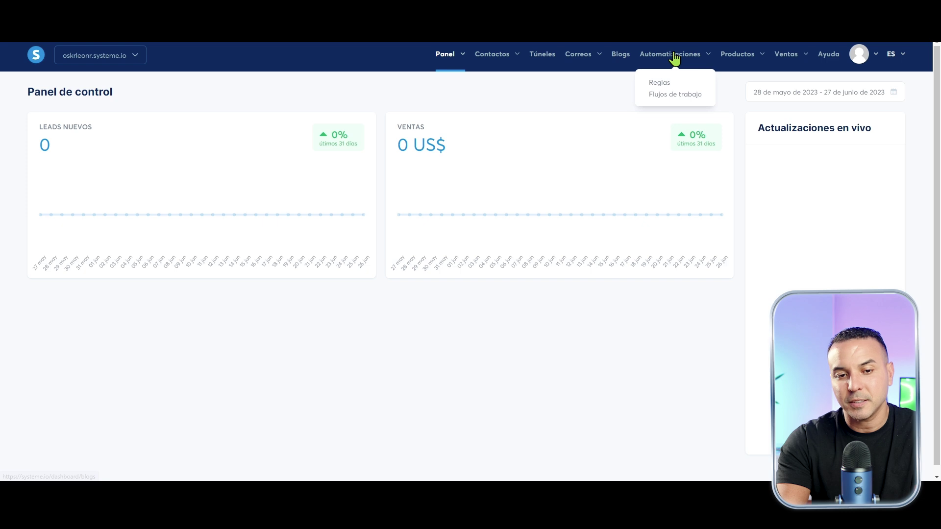
{"action": "mouse_move", "coordinate": [728, 59]}
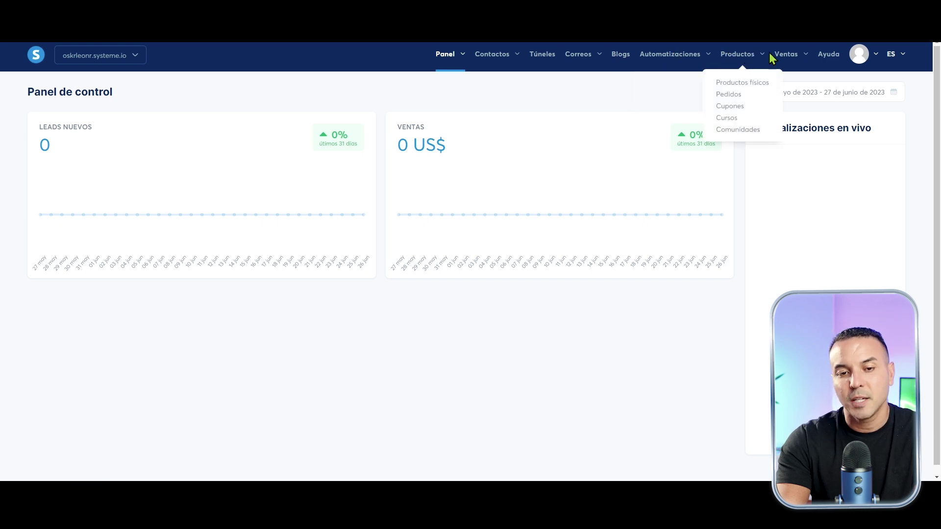
{"action": "mouse_move", "coordinate": [786, 58]}
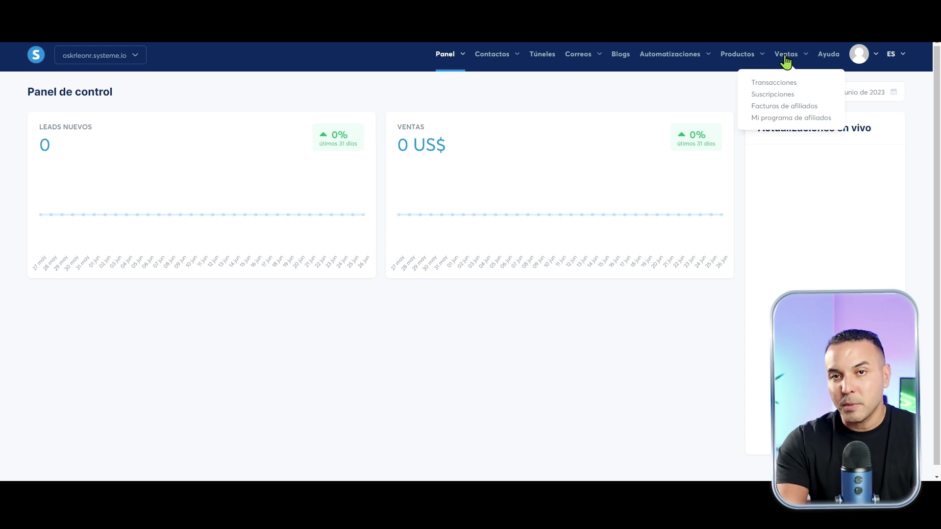
{"action": "mouse_move", "coordinate": [863, 59]}
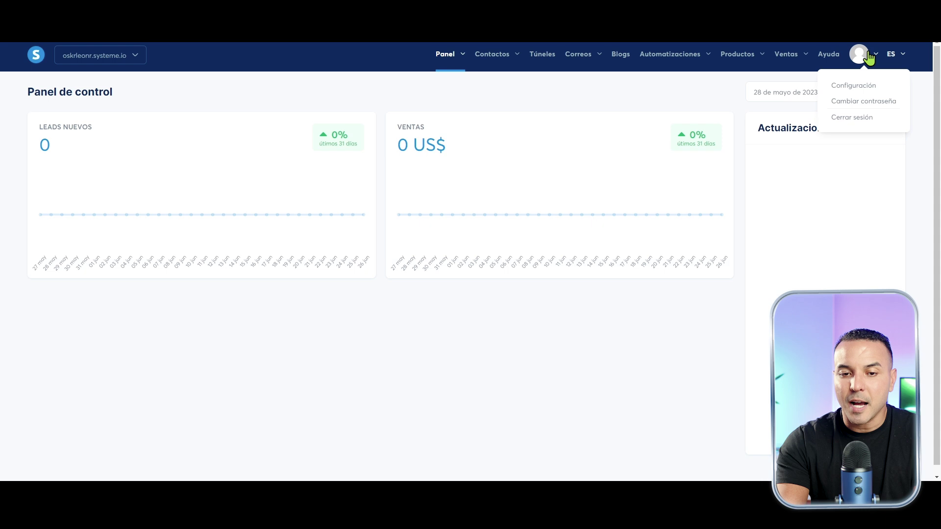
{"action": "left_click", "coordinate": [868, 87]}
Open Pasarelas de pago and look at the PayPal connection form, closing it unsaved
{"action": "left_click", "coordinate": [92, 190]}
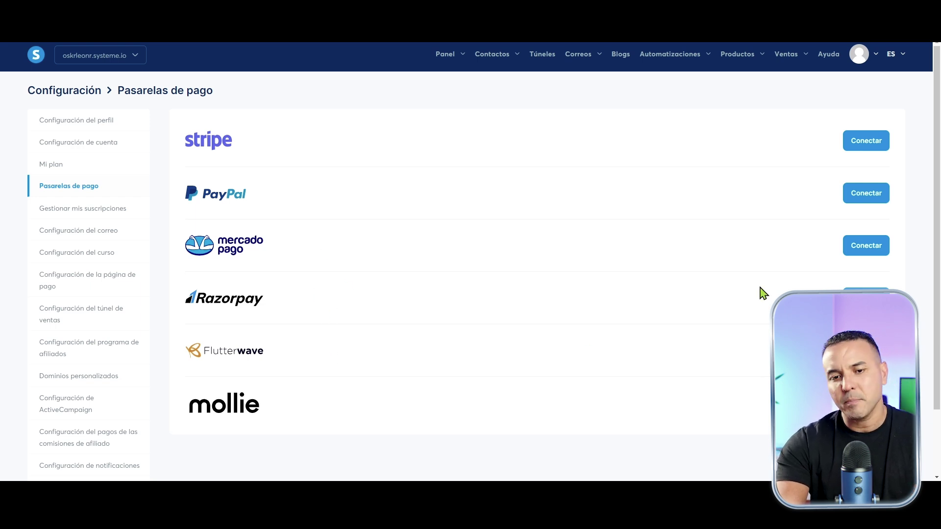
{"action": "left_click", "coordinate": [863, 196]}
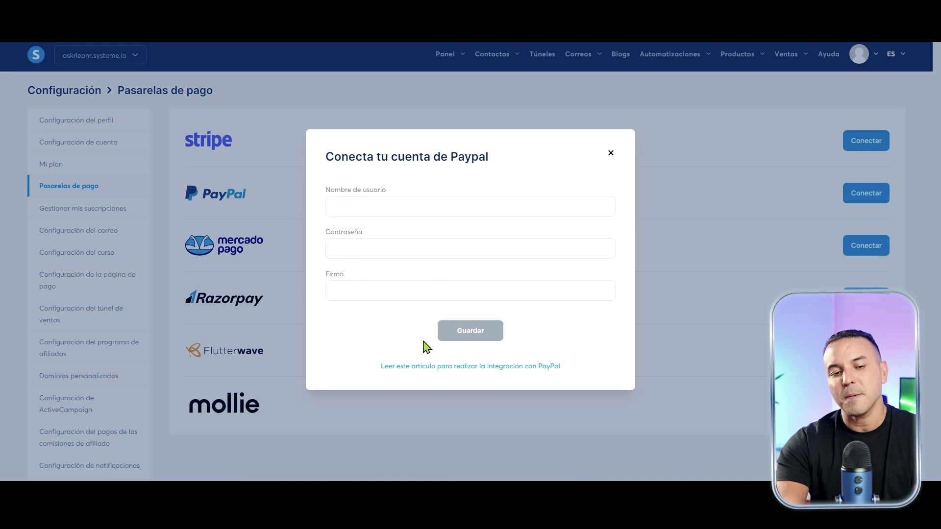
{"action": "left_click", "coordinate": [610, 155]}
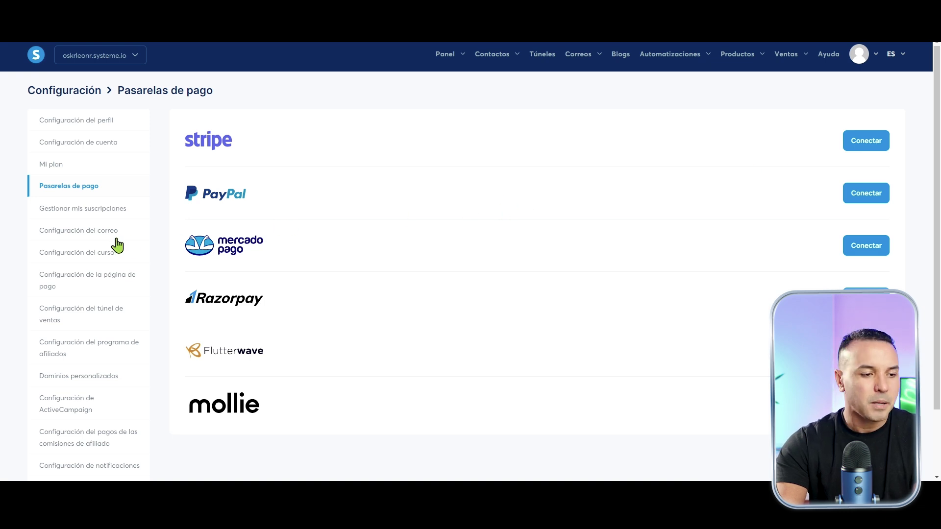
Check the managed subscriptions, return to Pasarelas de pago, then go to the Túneles list
{"action": "left_click", "coordinate": [90, 216]}
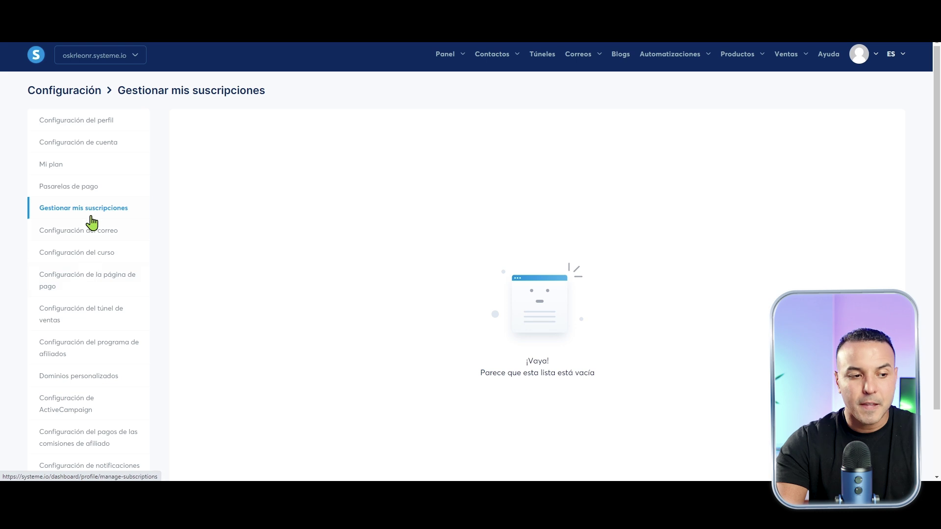
{"action": "left_click", "coordinate": [78, 194]}
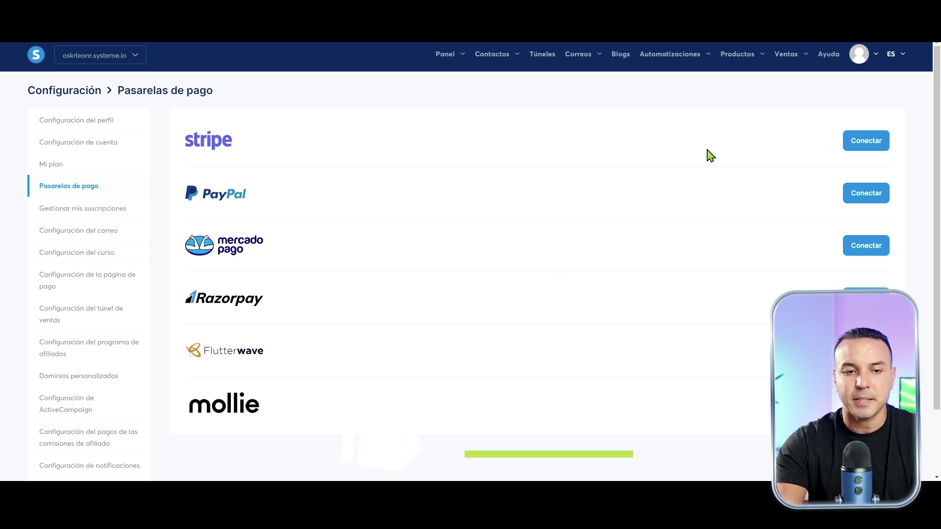
{"action": "left_click", "coordinate": [550, 62]}
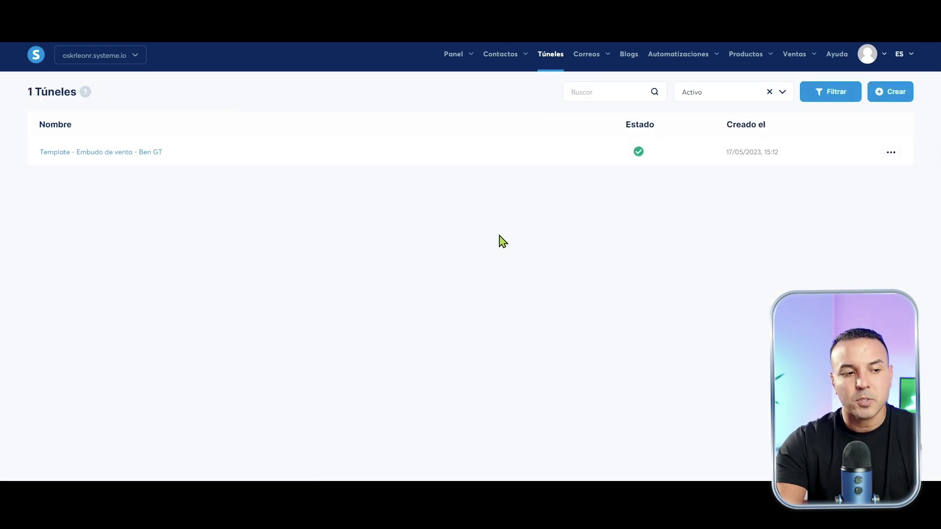
Start a new funnel with the Vender goal and Euro as its currency
{"action": "left_click", "coordinate": [888, 103]}
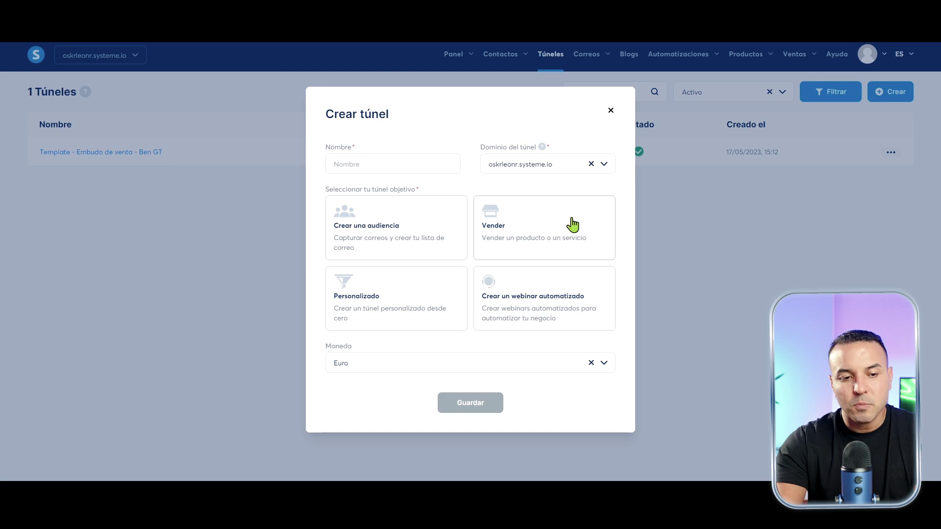
{"action": "left_click", "coordinate": [568, 251]}
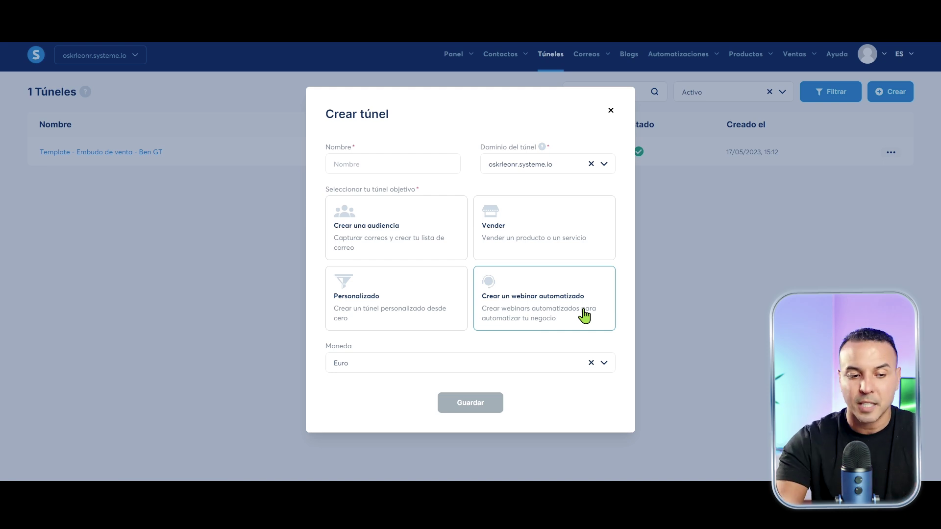
{"action": "left_click", "coordinate": [603, 367]}
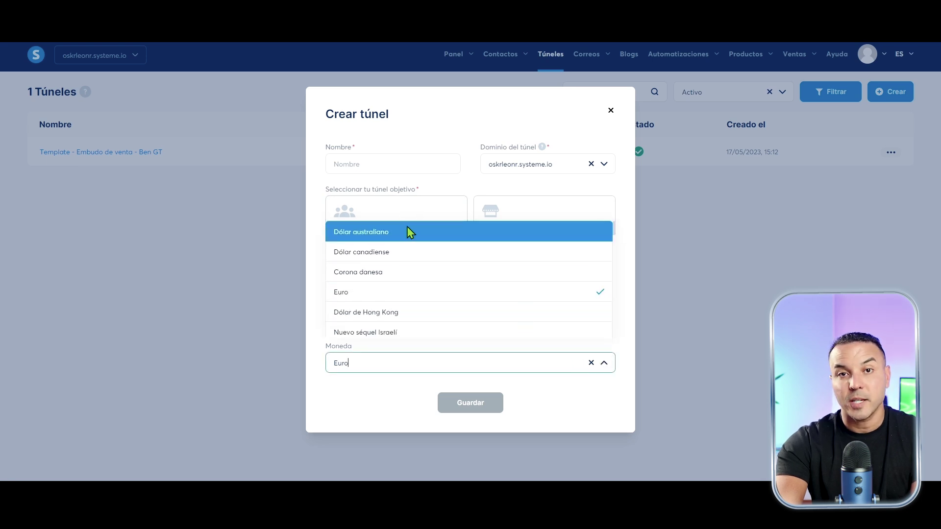
{"action": "scroll", "coordinate": [416, 293], "scroll_direction": "down", "scroll_amount": 5}
{"action": "scroll", "coordinate": [420, 294], "scroll_direction": "up", "scroll_amount": 3}
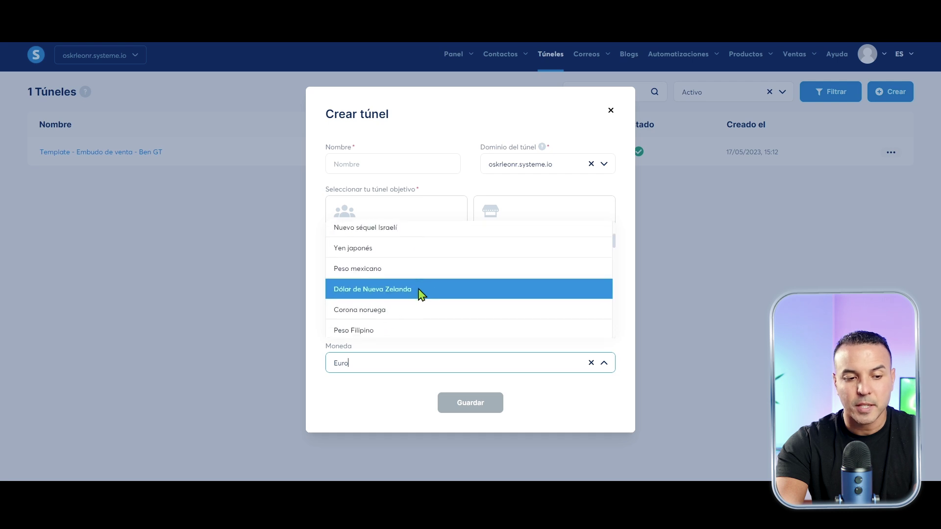
{"action": "scroll", "coordinate": [421, 294], "scroll_direction": "up", "scroll_amount": 3}
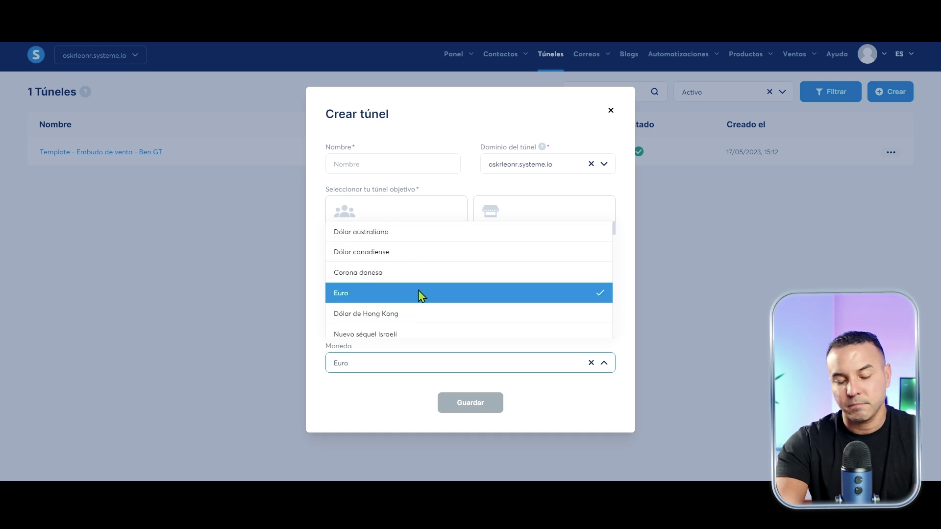
{"action": "left_click", "coordinate": [421, 294]}
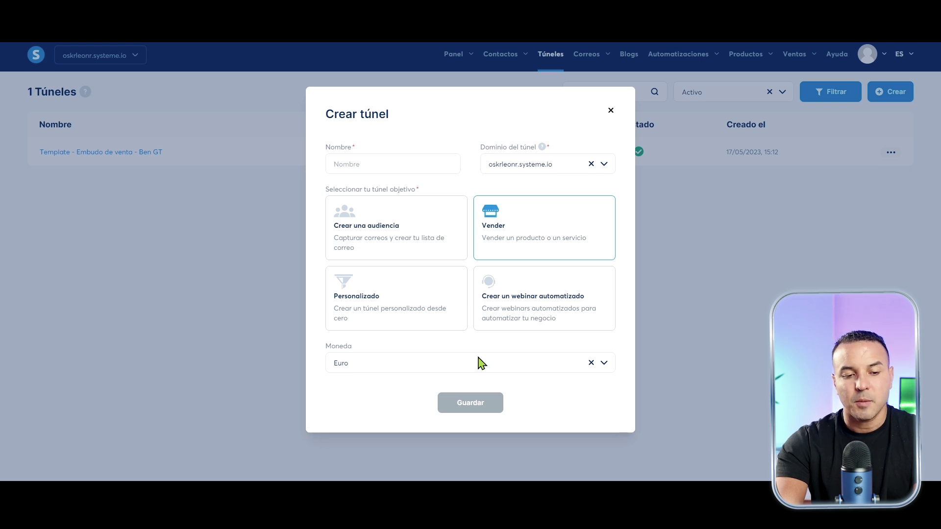
Name the funnel 'Ventas 1' and save it
{"action": "left_click", "coordinate": [342, 165]}
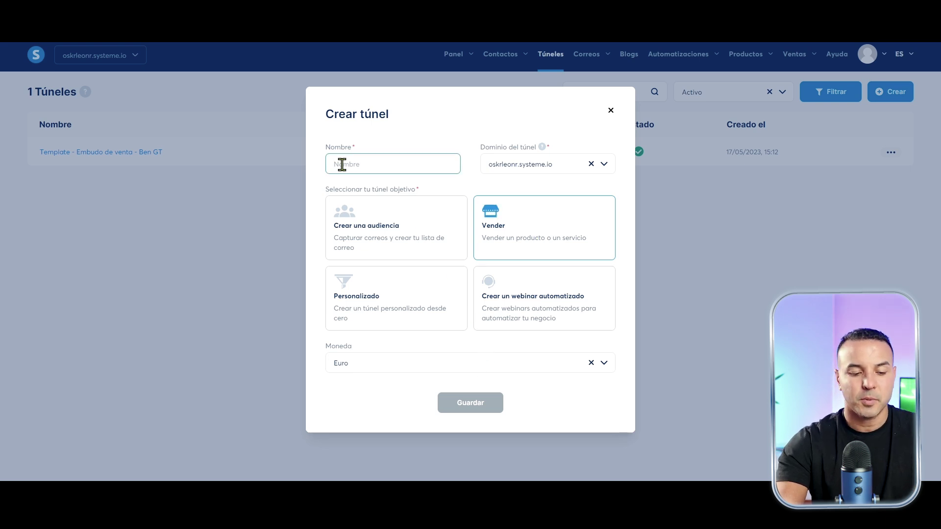
{"action": "type", "text": "Ventas 1"}
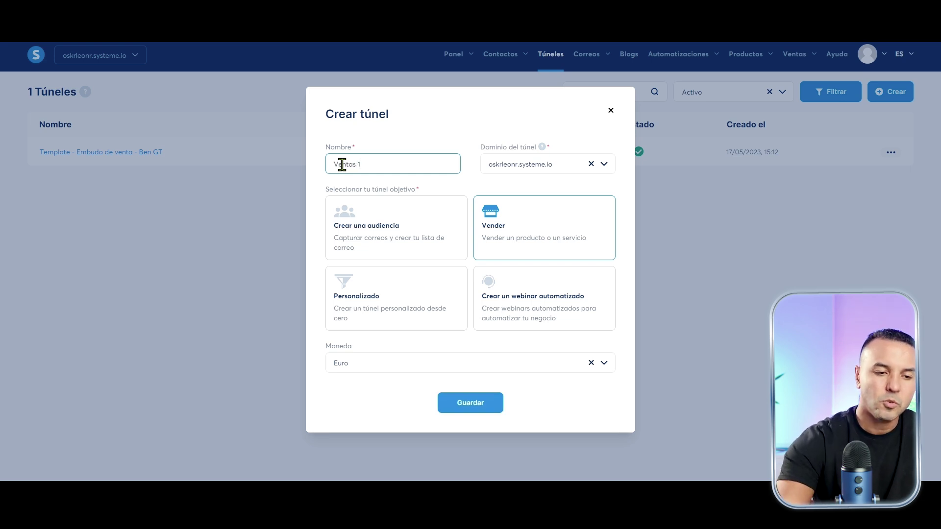
{"action": "left_click", "coordinate": [499, 225]}
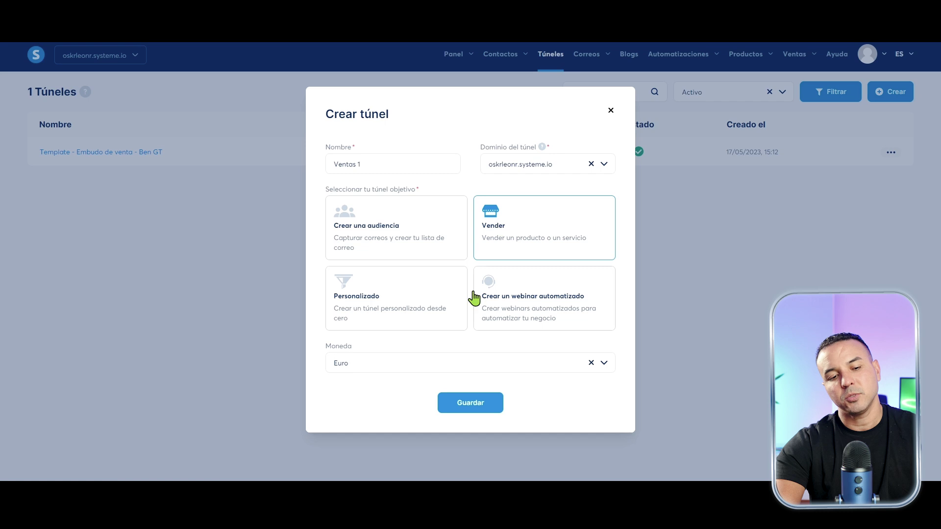
{"action": "left_click", "coordinate": [464, 408]}
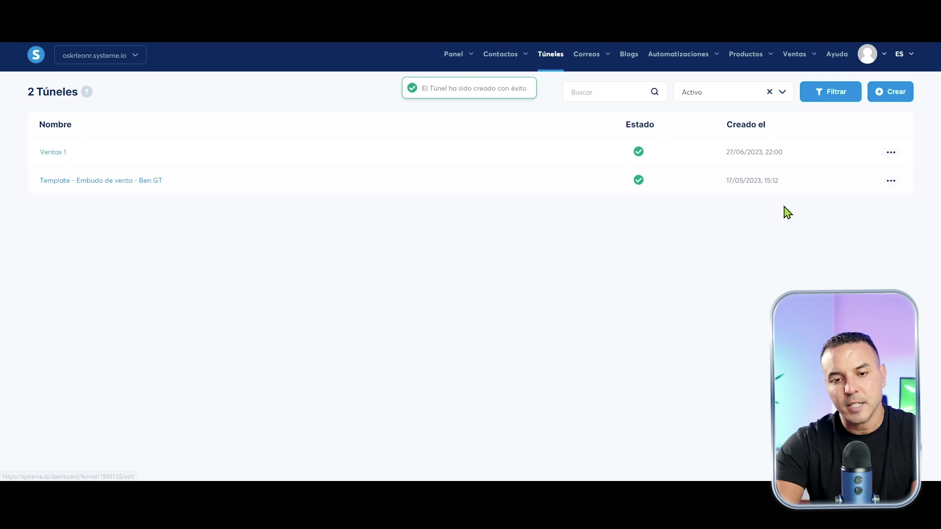
Open the Ventas 1 funnel from the Túneles list
{"action": "left_click", "coordinate": [889, 154]}
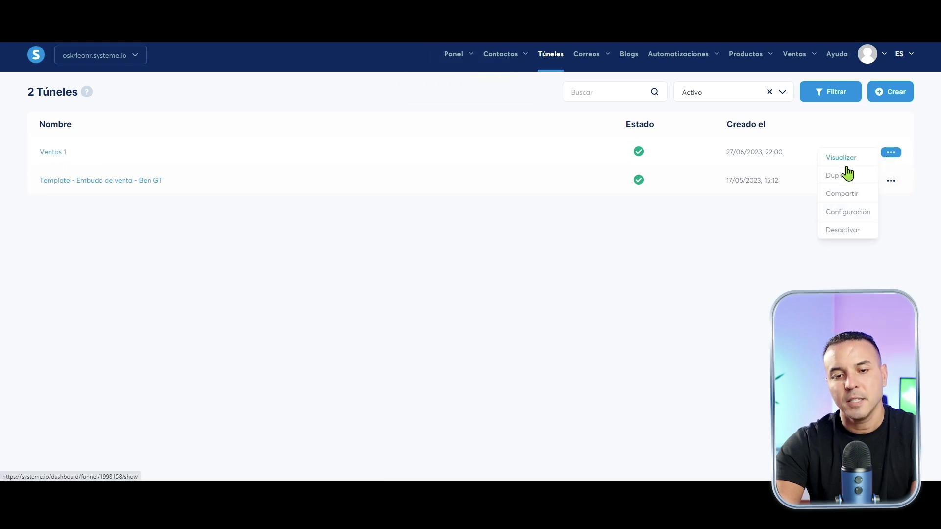
{"action": "left_click", "coordinate": [61, 156]}
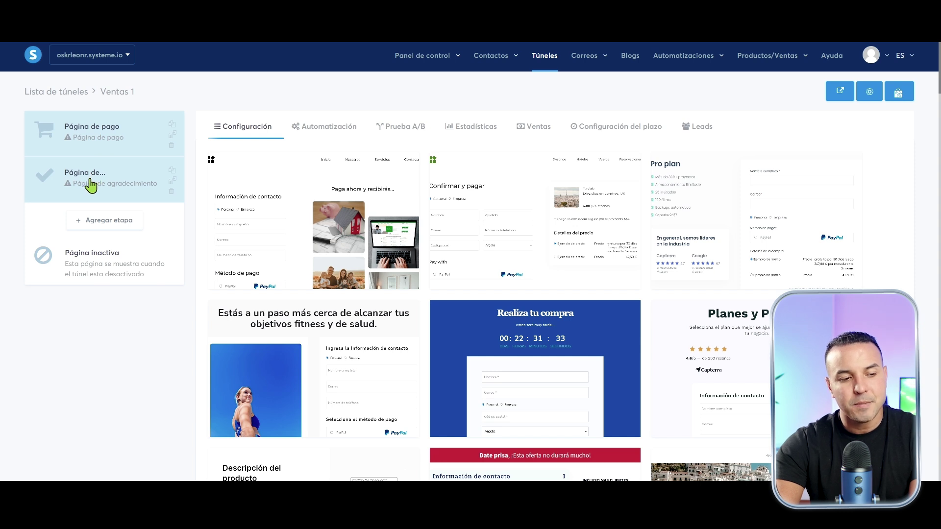
{"action": "left_click", "coordinate": [89, 222]}
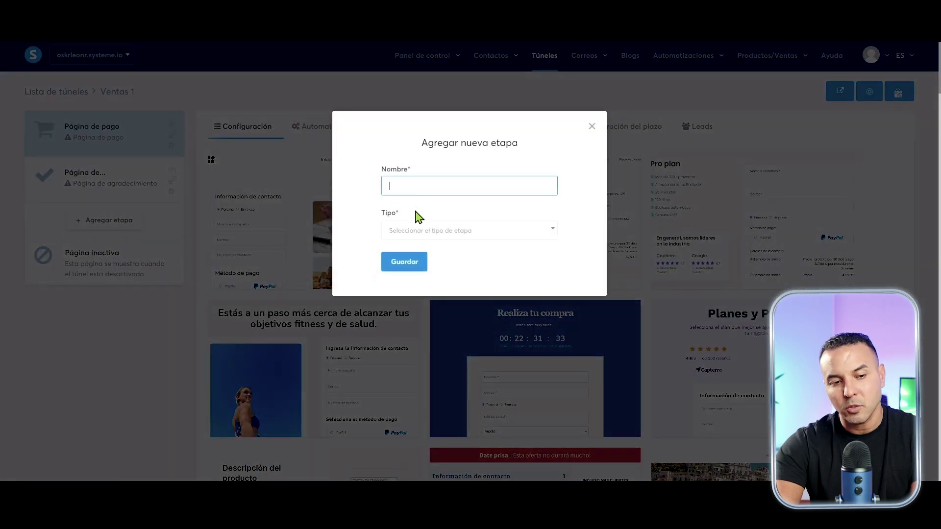
{"action": "left_click", "coordinate": [518, 237]}
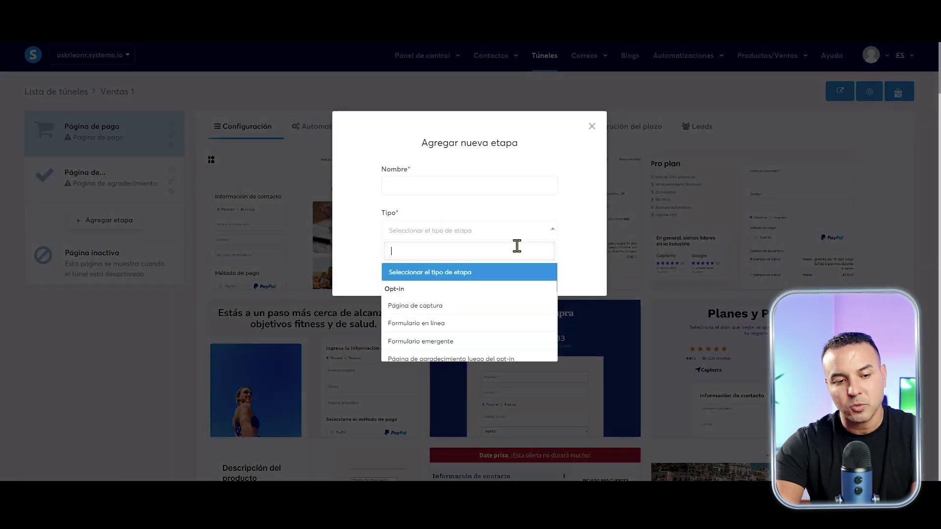
{"action": "left_click", "coordinate": [591, 126]}
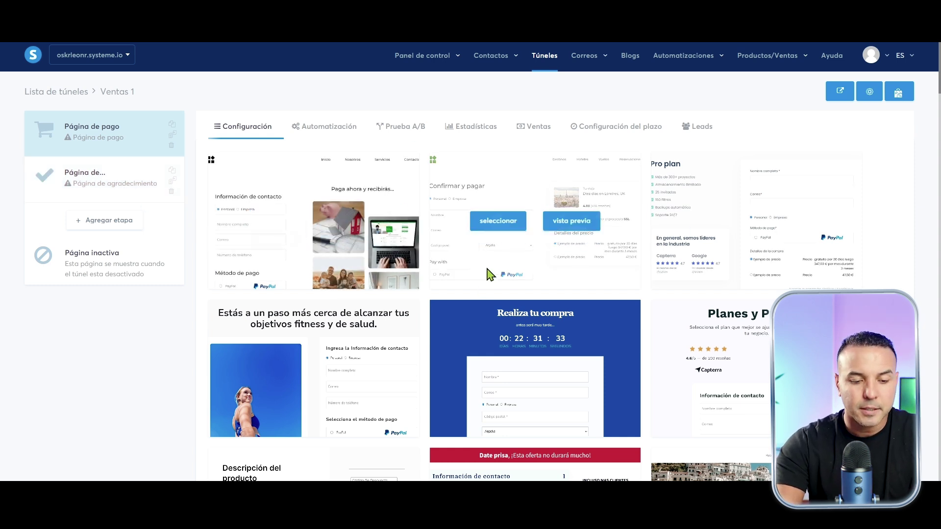
Browse the checkout templates and preview the 'Obtén el curso' template
{"action": "scroll", "coordinate": [489, 273], "scroll_direction": "down", "scroll_amount": 4}
{"action": "scroll", "coordinate": [489, 273], "scroll_direction": "down", "scroll_amount": 9}
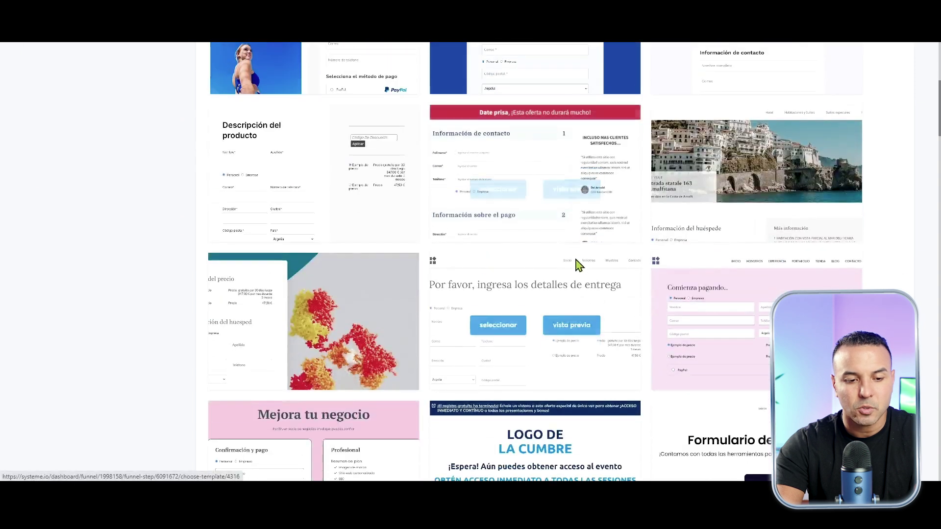
{"action": "scroll", "coordinate": [578, 265], "scroll_direction": "down", "scroll_amount": 2}
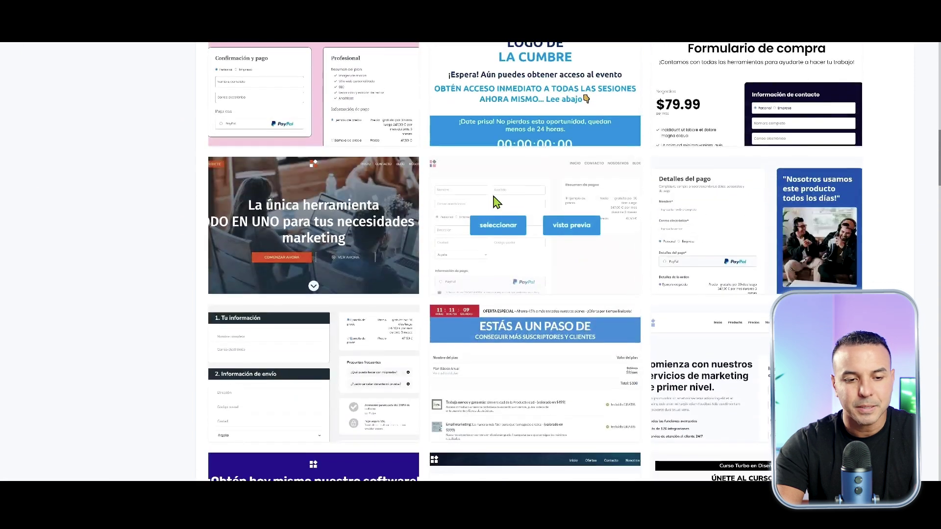
{"action": "scroll", "coordinate": [665, 295], "scroll_direction": "down", "scroll_amount": 2}
{"action": "scroll", "coordinate": [664, 295], "scroll_direction": "down", "scroll_amount": 2}
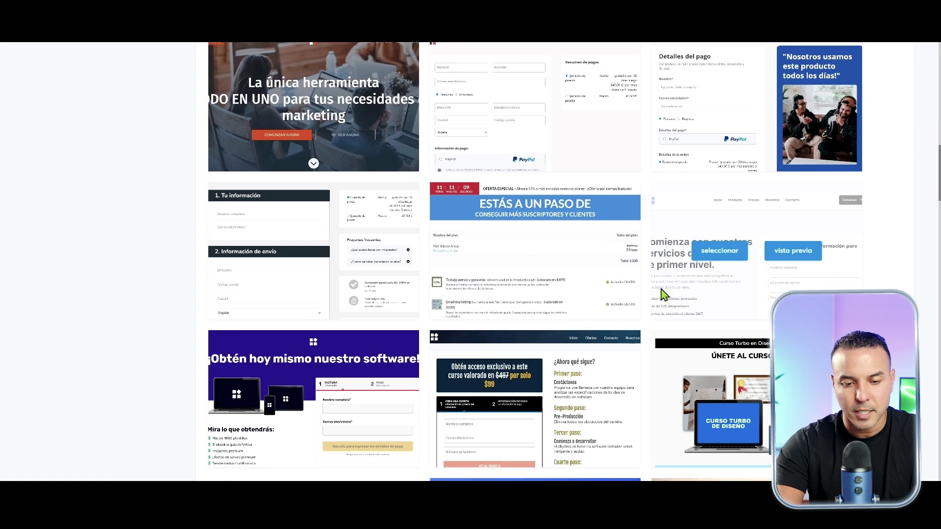
{"action": "scroll", "coordinate": [664, 293], "scroll_direction": "down", "scroll_amount": 9}
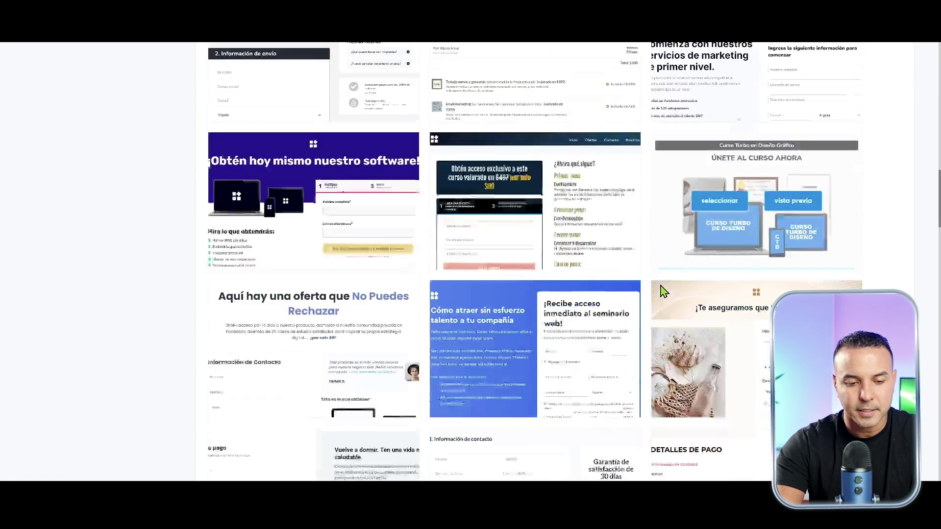
{"action": "scroll", "coordinate": [664, 292], "scroll_direction": "down", "scroll_amount": 6}
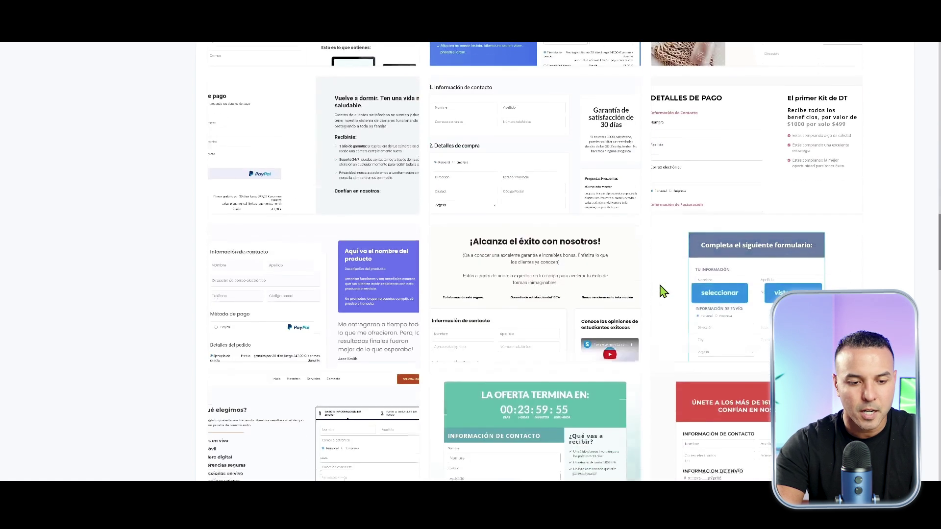
{"action": "scroll", "coordinate": [664, 292], "scroll_direction": "down", "scroll_amount": 16}
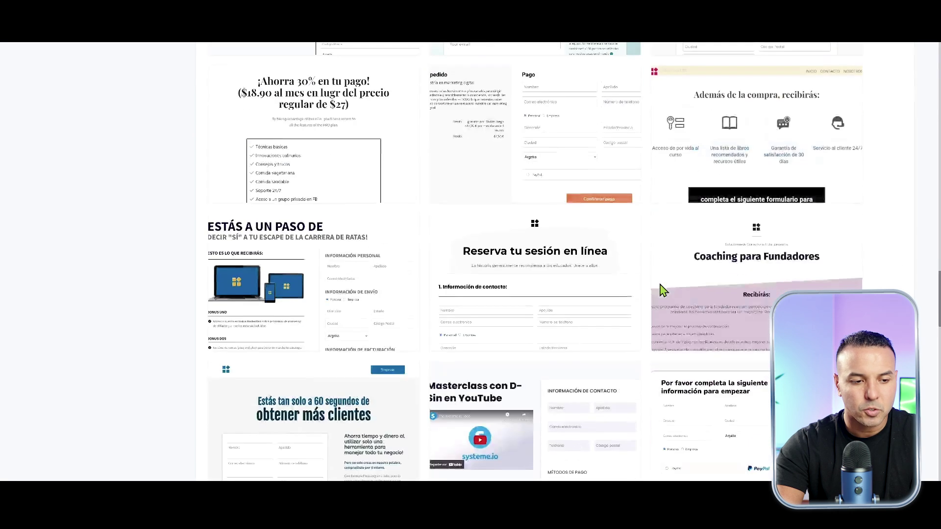
{"action": "scroll", "coordinate": [664, 293], "scroll_direction": "up", "scroll_amount": 6}
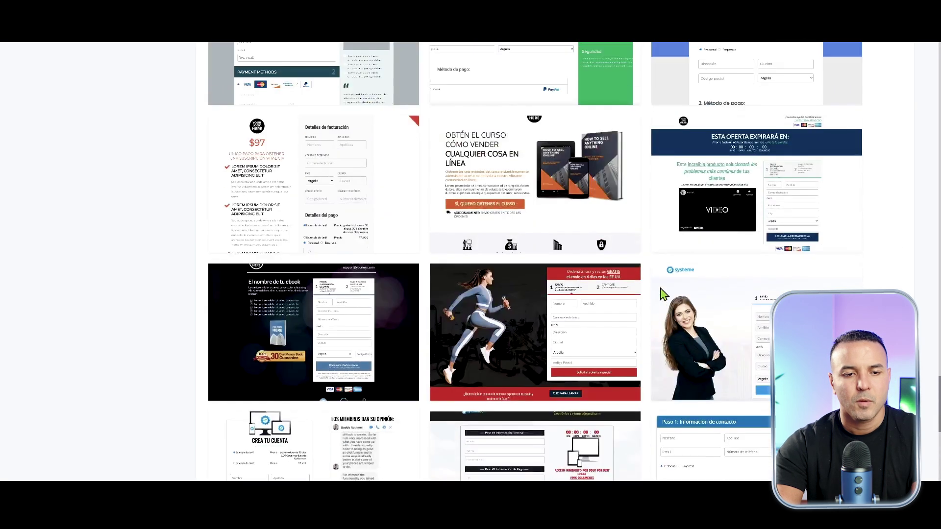
{"action": "mouse_move", "coordinate": [490, 285]}
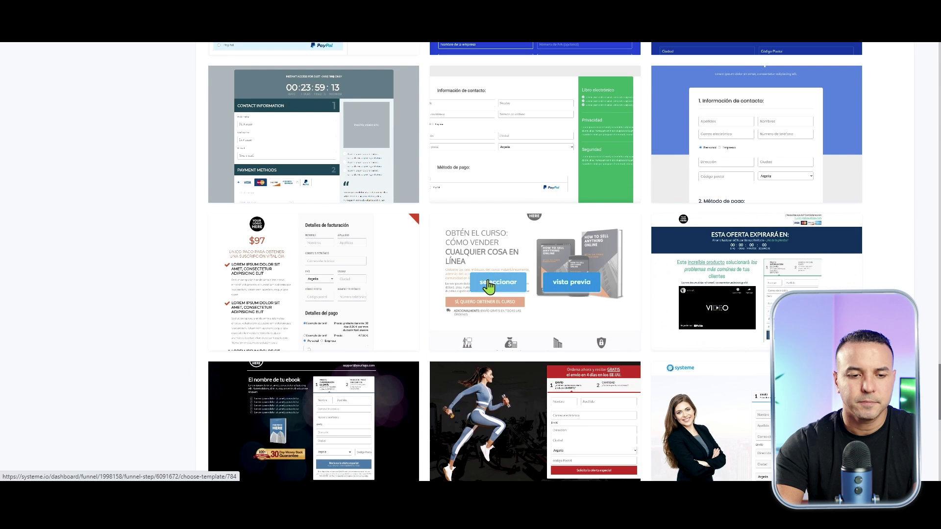
{"action": "left_click", "coordinate": [551, 284]}
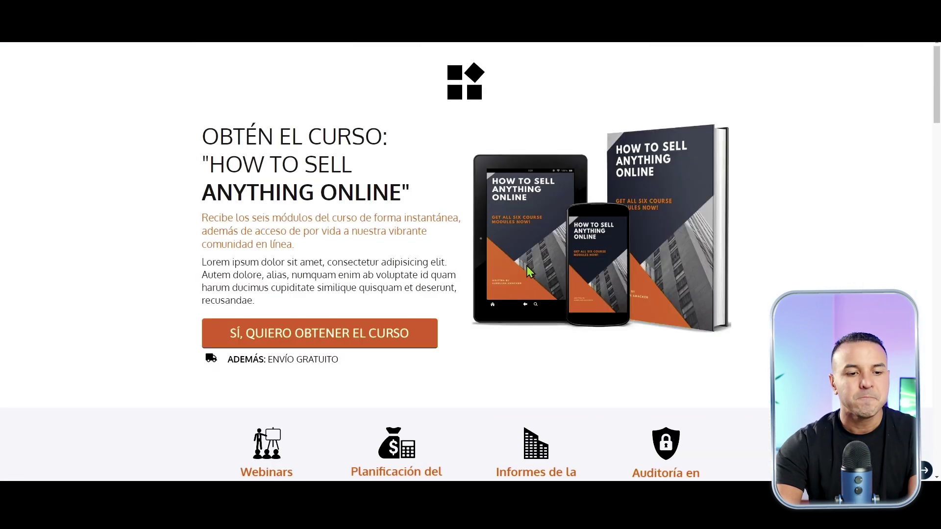
Scroll through the 'Obtén el curso' preview and return to the templates grid
{"action": "scroll", "coordinate": [529, 269], "scroll_direction": "down", "scroll_amount": 10}
{"action": "scroll", "coordinate": [532, 270], "scroll_direction": "down", "scroll_amount": 5}
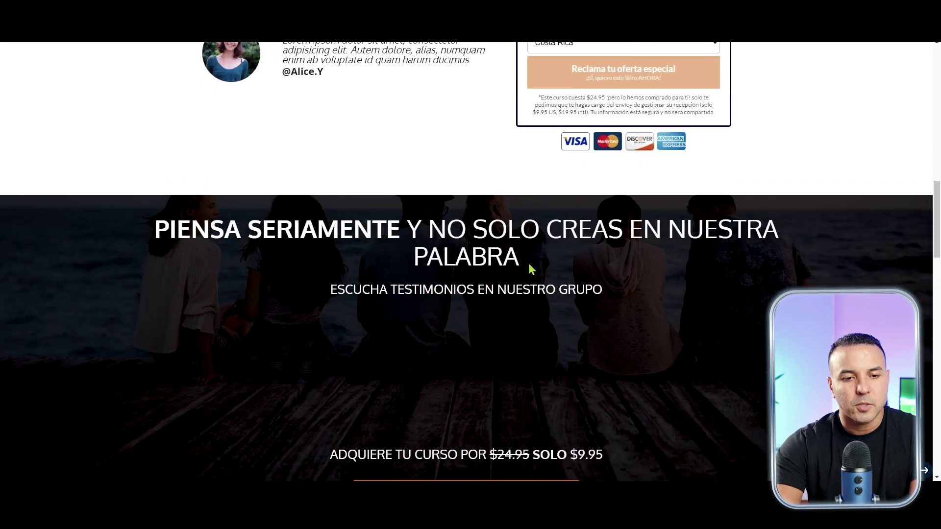
{"action": "scroll", "coordinate": [532, 270], "scroll_direction": "down", "scroll_amount": 6}
{"action": "scroll", "coordinate": [528, 267], "scroll_direction": "up", "scroll_amount": 20}
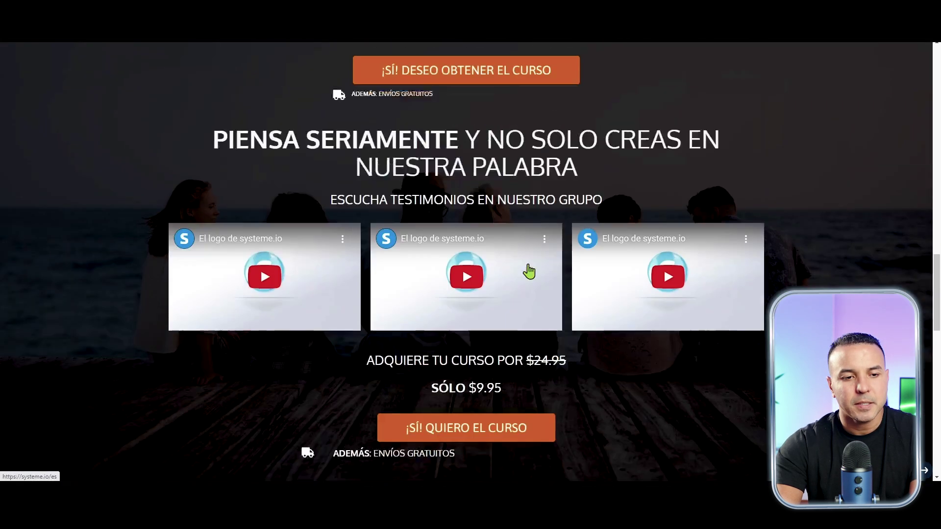
{"action": "scroll", "coordinate": [528, 268], "scroll_direction": "up", "scroll_amount": 1}
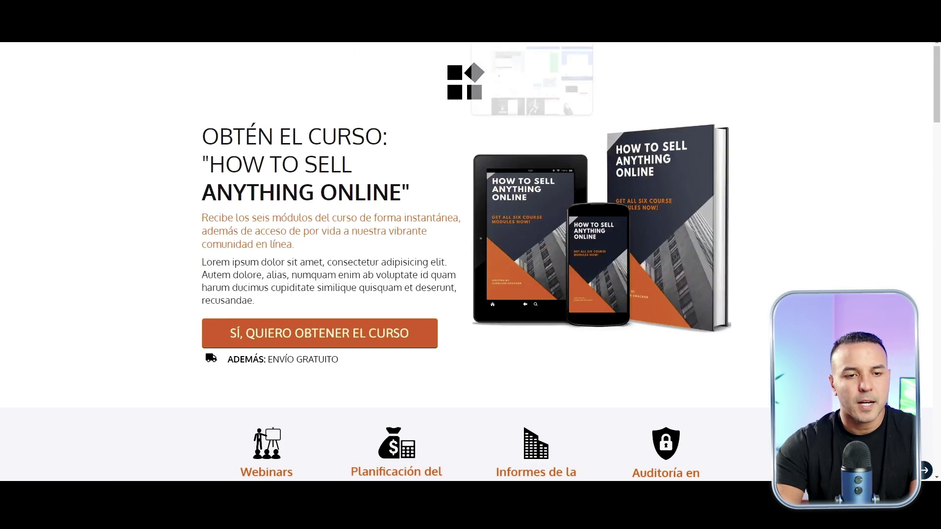
{"action": "left_click", "coordinate": [510, 29]}
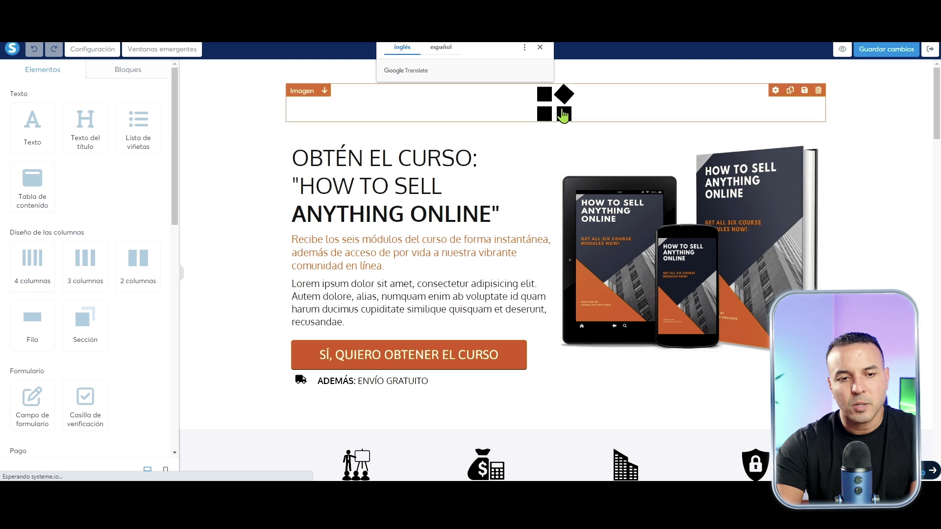
{"action": "left_click", "coordinate": [563, 117]}
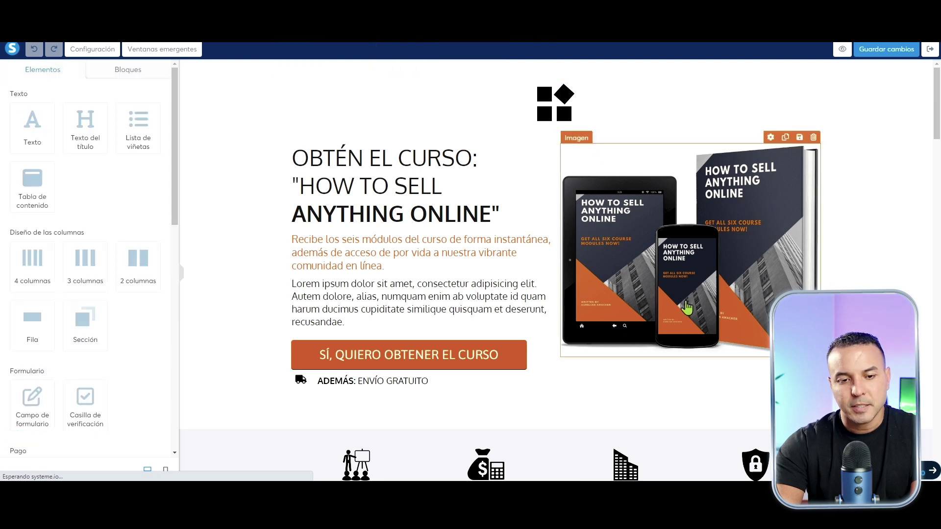
{"action": "left_click", "coordinate": [686, 309]}
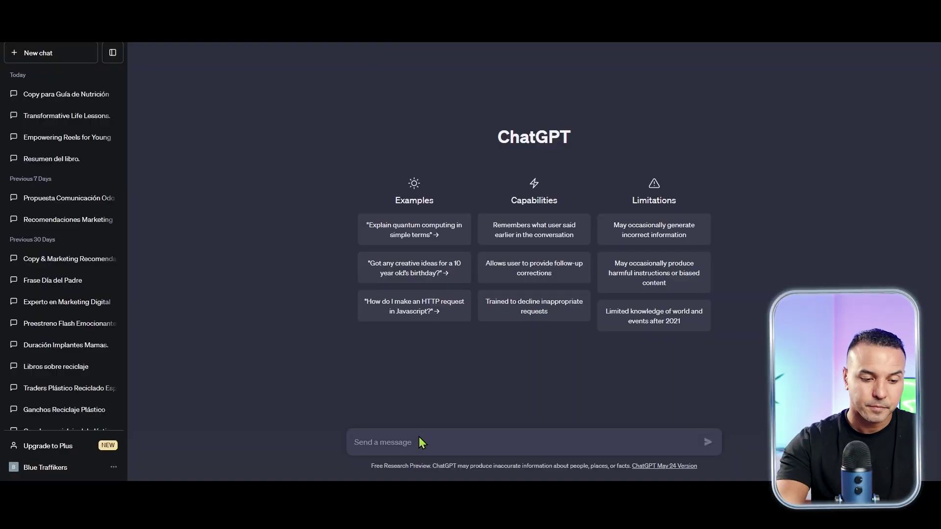
Paste the sales-page copy request for the 'Comer bien sentirse bien' nutrition ebook and send it
{"action": "type", "text": "Eres un especialista en marketing digital y copywritter, con tu conocimientos ocupo que me genere los textos para una pagina de ventas para un ebook que es una guia practica denominada comer bien sentirse bien y ¿Cómo la nutrición puede mejorar tu calidad de vida?"}
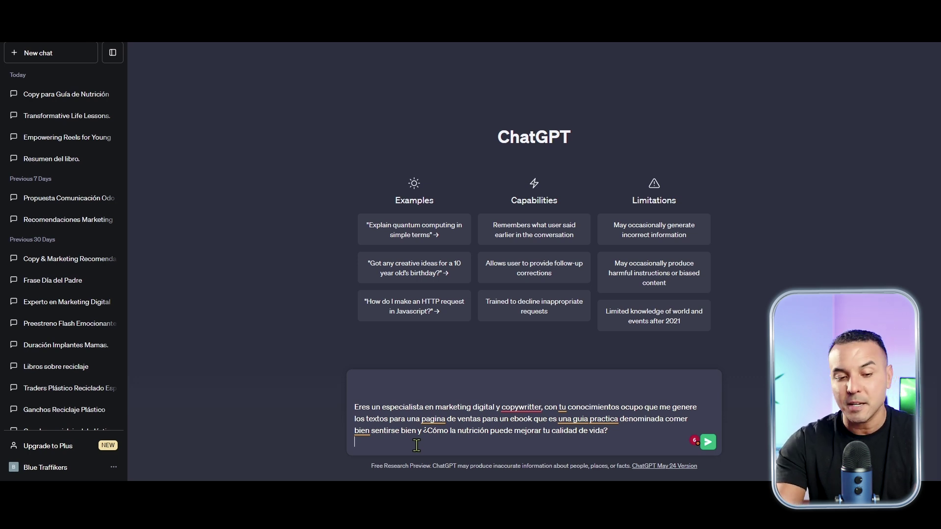
{"action": "left_click", "coordinate": [701, 443]}
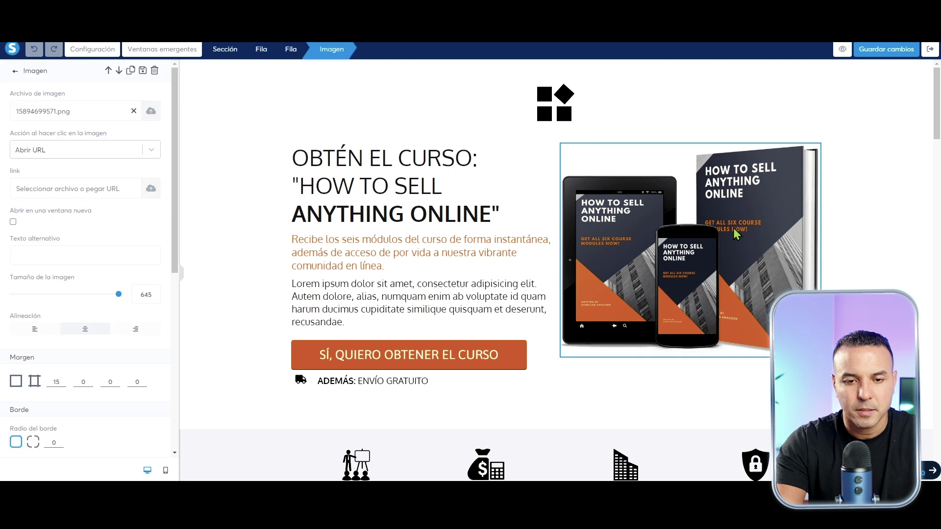
Swap the hero's course mockup image for the 'Comer bien sentirse bien' ebook cover
{"action": "left_click", "coordinate": [769, 139]}
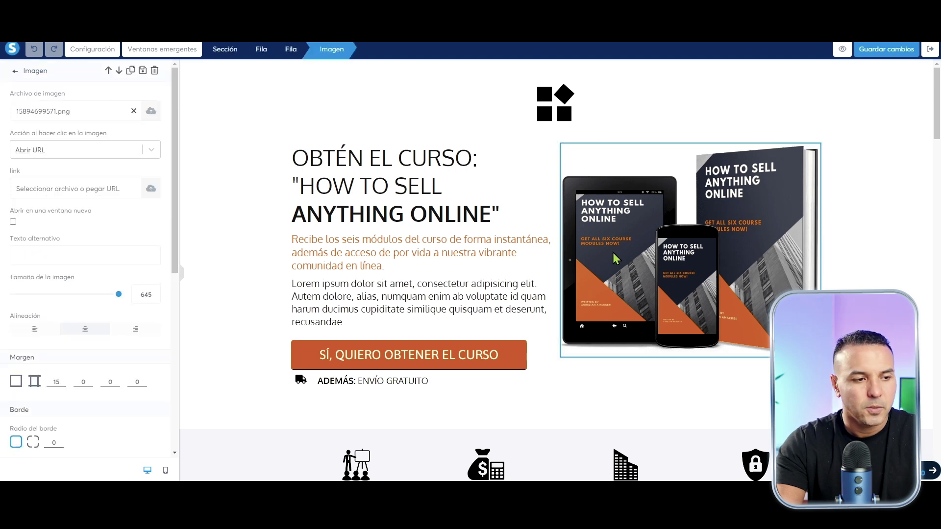
{"action": "left_click", "coordinate": [152, 112]}
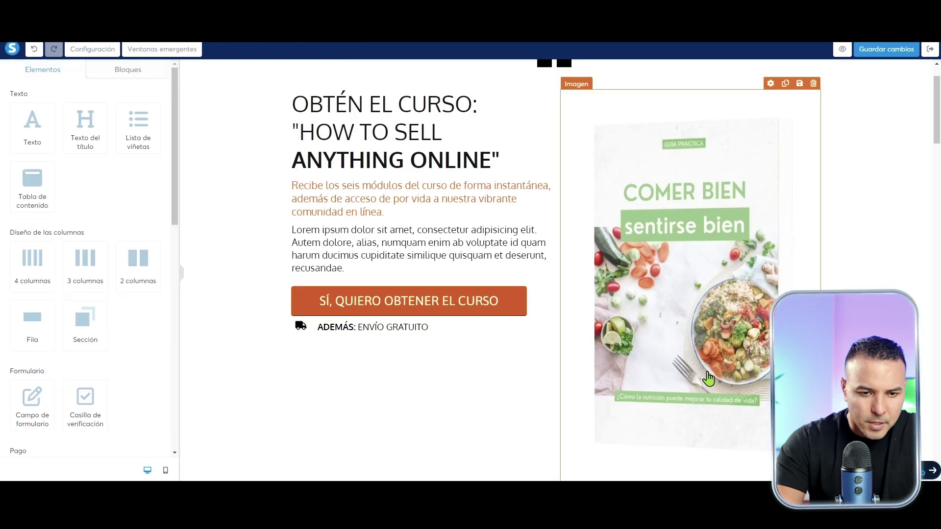
{"action": "left_click", "coordinate": [766, 378]}
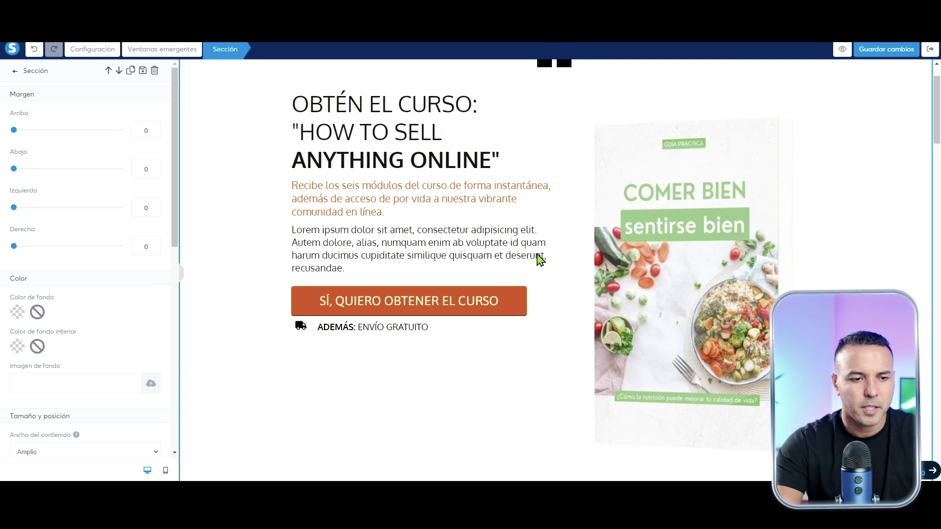
{"action": "left_click", "coordinate": [388, 159]}
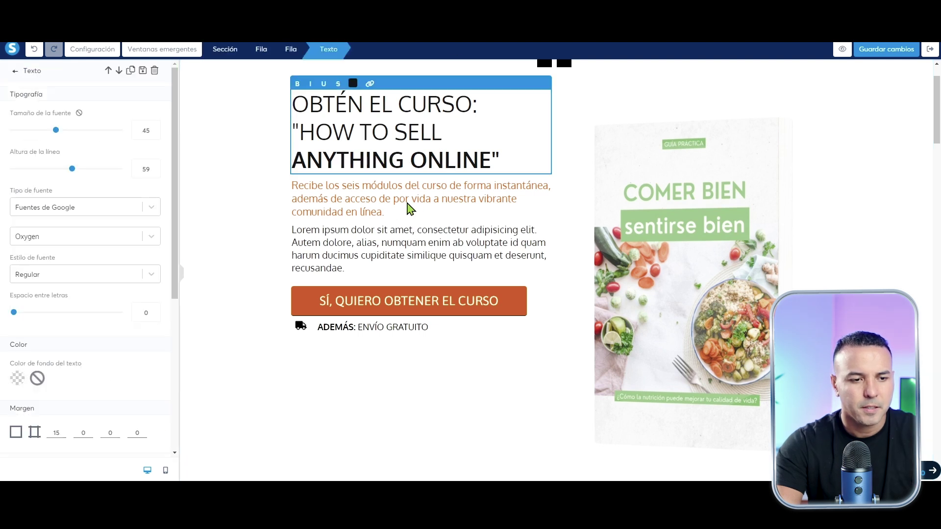
{"action": "key", "text": "Escape"}
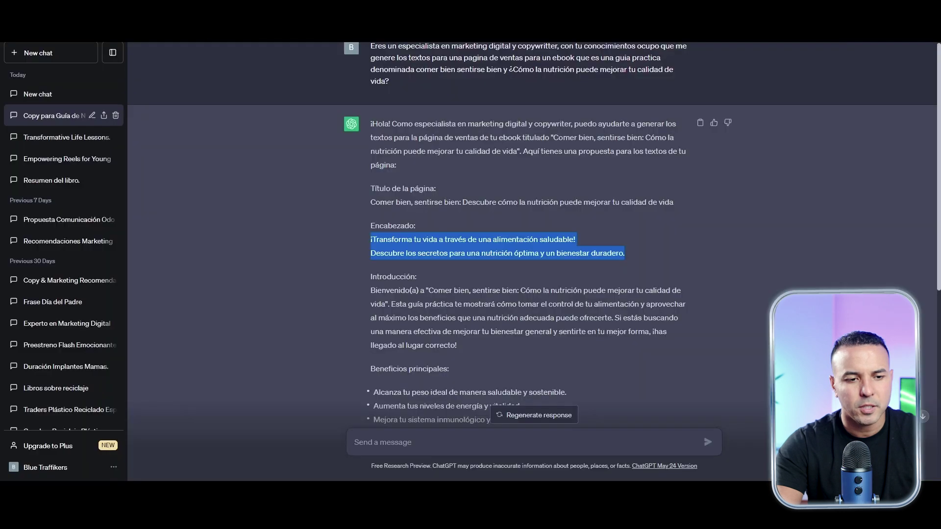
Copy the suggested 'Título de la página' line from the ChatGPT reply and return to systeme.io
{"action": "left_click_drag", "start_coordinate": [679, 205], "coordinate": [367, 201]}
{"action": "key", "text": "ctrl+c"}
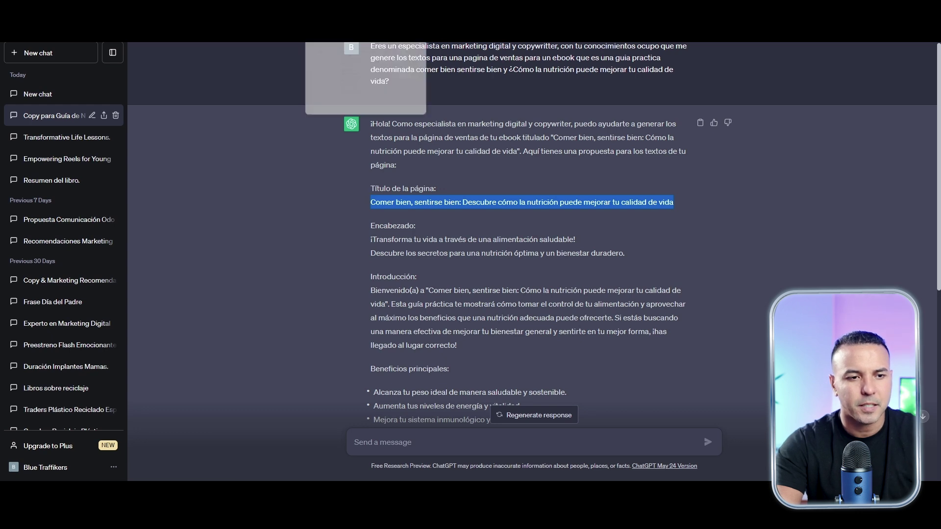
{"action": "left_click", "coordinate": [365, 34]}
Replace the hero headline with the pasted title, drop 'Comer bien, sentirse bien:' and bold 'Descubre'
{"action": "left_click", "coordinate": [406, 159]}
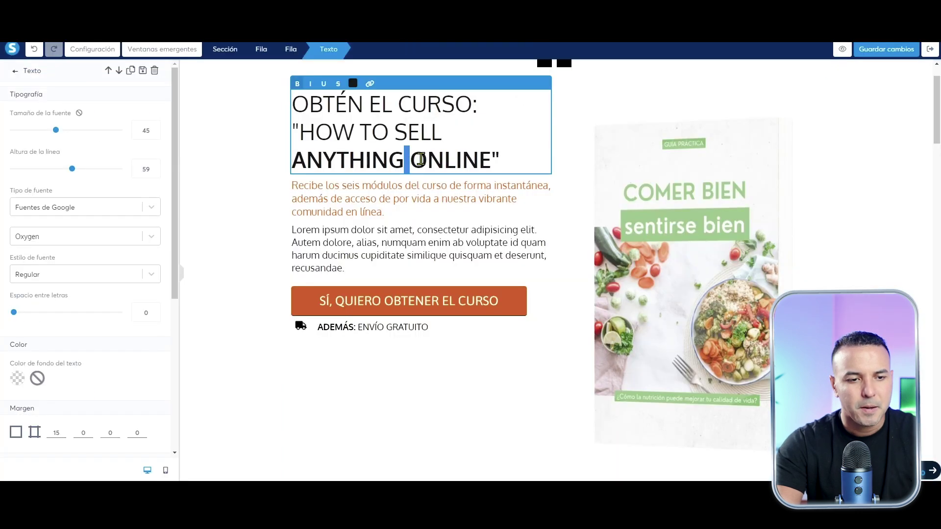
{"action": "left_click_drag", "start_coordinate": [491, 160], "coordinate": [293, 114]}
{"action": "key", "text": "ctrl+v"}
{"action": "left_click_drag", "start_coordinate": [547, 105], "coordinate": [299, 103]}
{"action": "key", "text": "BackSpace"}
{"action": "key", "text": "ctrl+shift+Right"}
{"action": "key", "text": "ctrl+b"}
{"action": "left_click", "coordinate": [369, 148]}
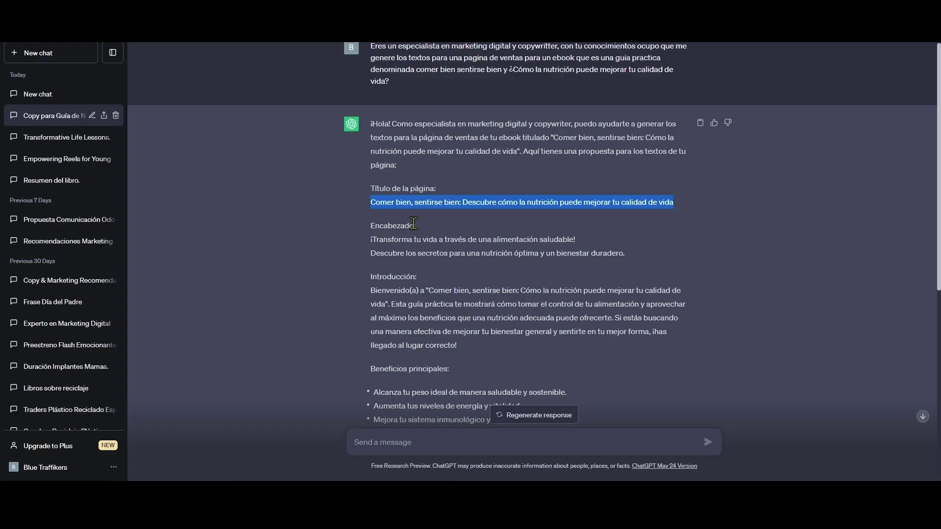
Replace the Lorem ipsum paragraph with the two copied Encabezado lines
{"action": "left_click_drag", "start_coordinate": [350, 239], "coordinate": [564, 255]}
{"action": "key", "text": "ctrl+c"}
{"action": "left_click", "coordinate": [395, 258]}
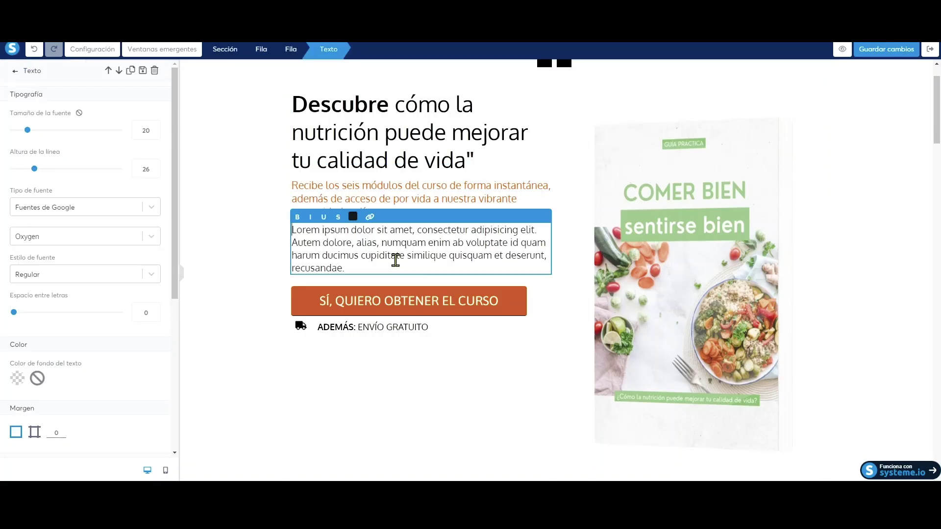
{"action": "key", "text": "ctrl+a"}
{"action": "key", "text": "ctrl+v"}
{"action": "left_click_drag", "start_coordinate": [338, 244], "coordinate": [293, 231]}
{"action": "left_click", "coordinate": [416, 254]}
Delete the ADEMÁS free-shipping row from the hero
{"action": "left_click", "coordinate": [300, 220]}
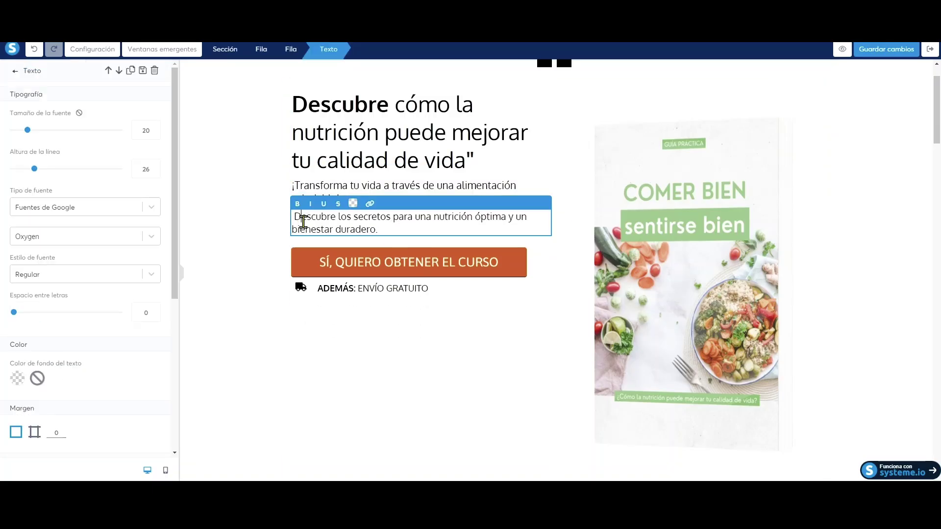
{"action": "left_click", "coordinate": [425, 297]}
{"action": "left_click", "coordinate": [521, 272]}
{"action": "left_click", "coordinate": [511, 84]}
Change the course call-to-action button colour to green
{"action": "left_click", "coordinate": [421, 262]}
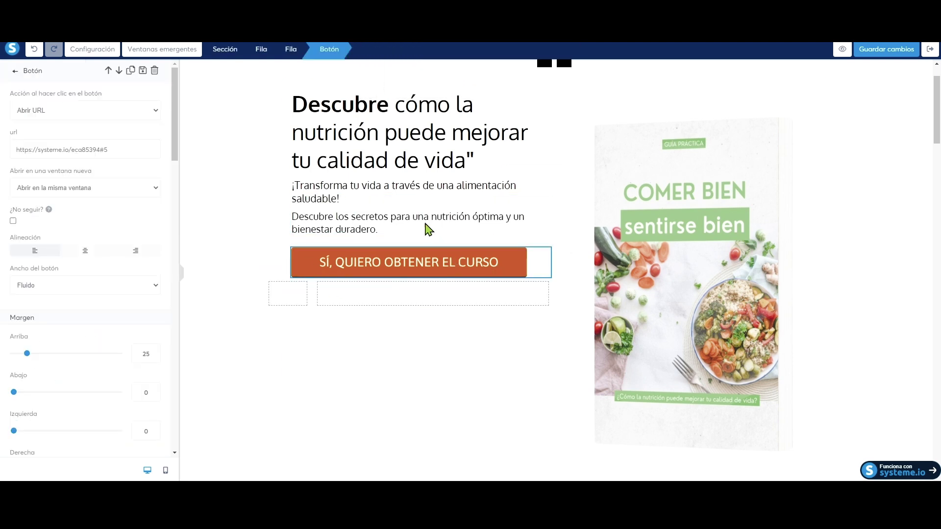
{"action": "scroll", "coordinate": [125, 305], "scroll_direction": "down", "scroll_amount": 5}
{"action": "left_click", "coordinate": [17, 235]}
{"action": "left_click", "coordinate": [130, 359]}
{"action": "left_click", "coordinate": [300, 269]}
{"action": "left_click", "coordinate": [296, 273]}
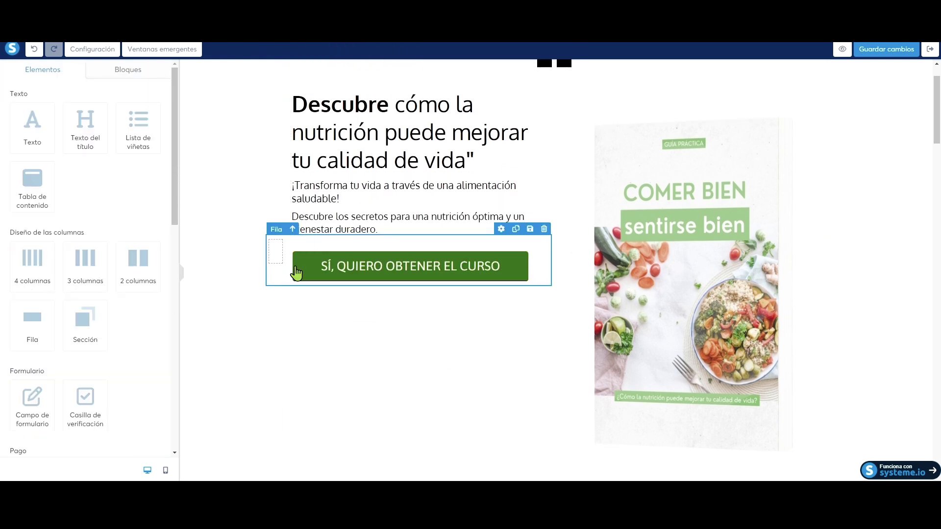
{"action": "left_click", "coordinate": [776, 403]}
{"action": "key", "text": "ctrl+z"}
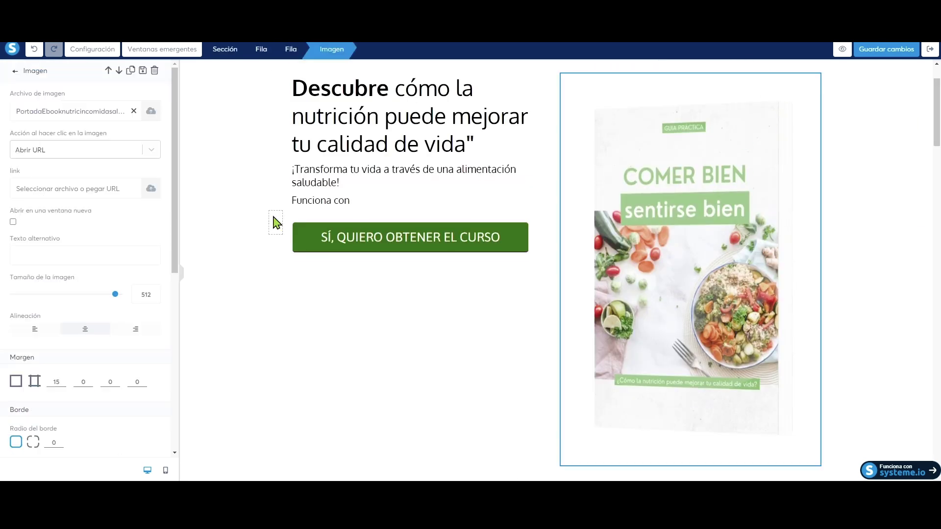
Shrink the ebook cover image size from 512 to about 319
{"action": "left_click_drag", "start_coordinate": [115, 294], "coordinate": [76, 294]}
{"action": "left_click", "coordinate": [833, 248]}
{"action": "scroll", "coordinate": [563, 409], "scroll_direction": "down", "scroll_amount": 6}
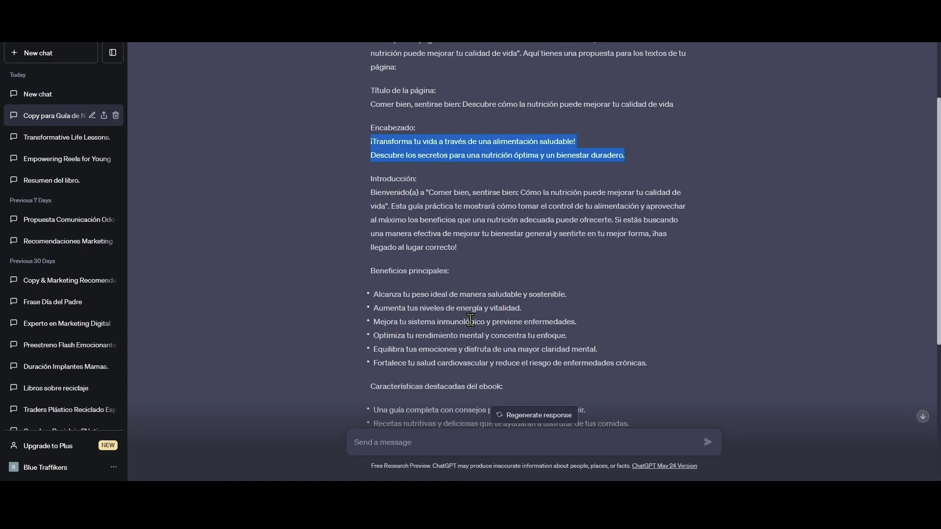
{"action": "scroll", "coordinate": [470, 320], "scroll_direction": "down", "scroll_amount": 5}
{"action": "left_click_drag", "start_coordinate": [525, 311], "coordinate": [370, 265]}
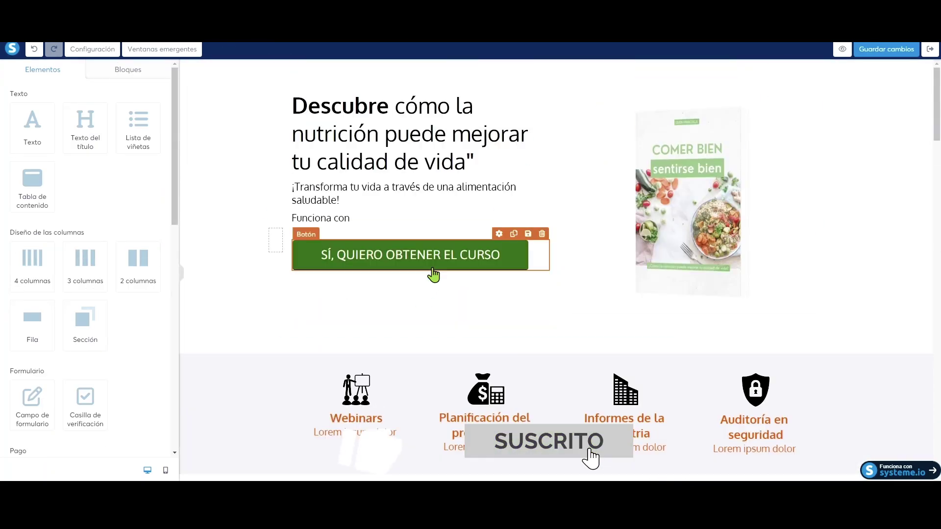
{"action": "left_click", "coordinate": [485, 390]}
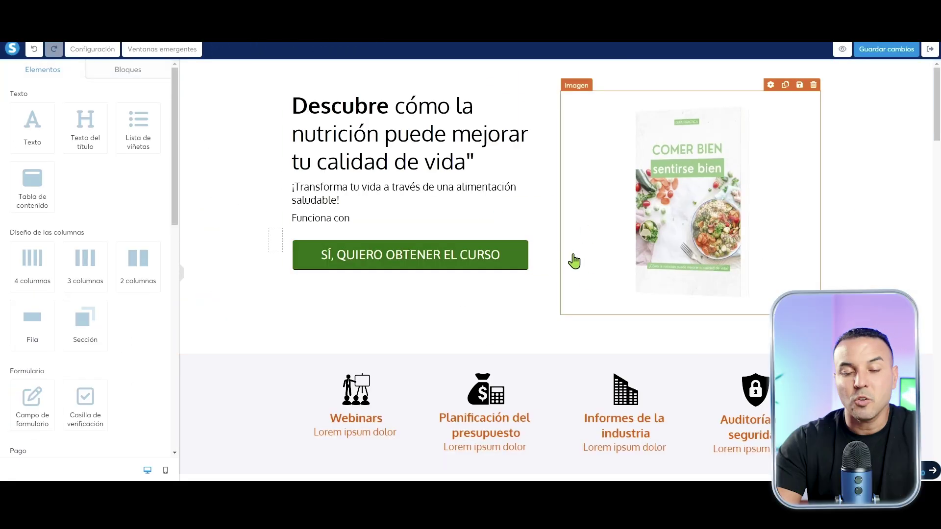
Scroll the ChatGPT reply to the 'Llamada a la acción' paragraph
{"action": "scroll", "coordinate": [594, 290], "scroll_direction": "down", "scroll_amount": 5}
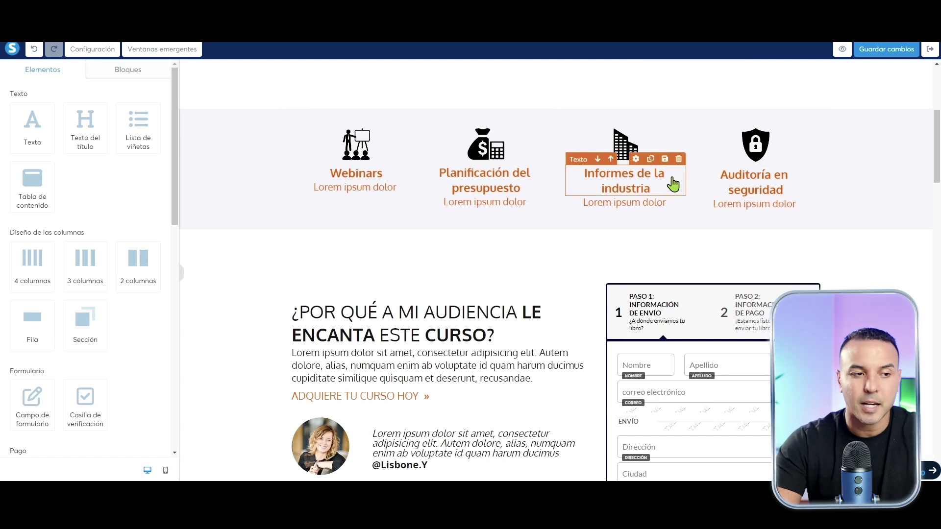
{"action": "scroll", "coordinate": [519, 168], "scroll_direction": "up", "scroll_amount": 2}
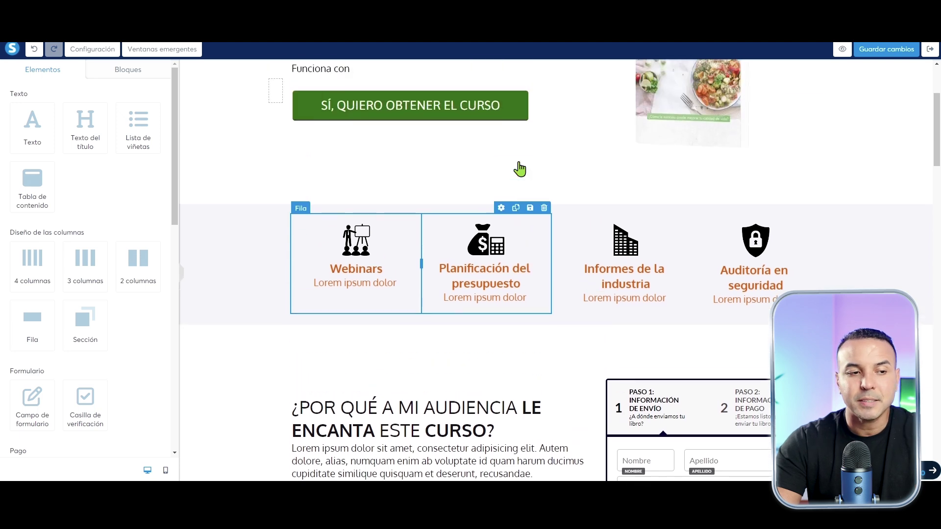
{"action": "scroll", "coordinate": [519, 169], "scroll_direction": "up", "scroll_amount": 1}
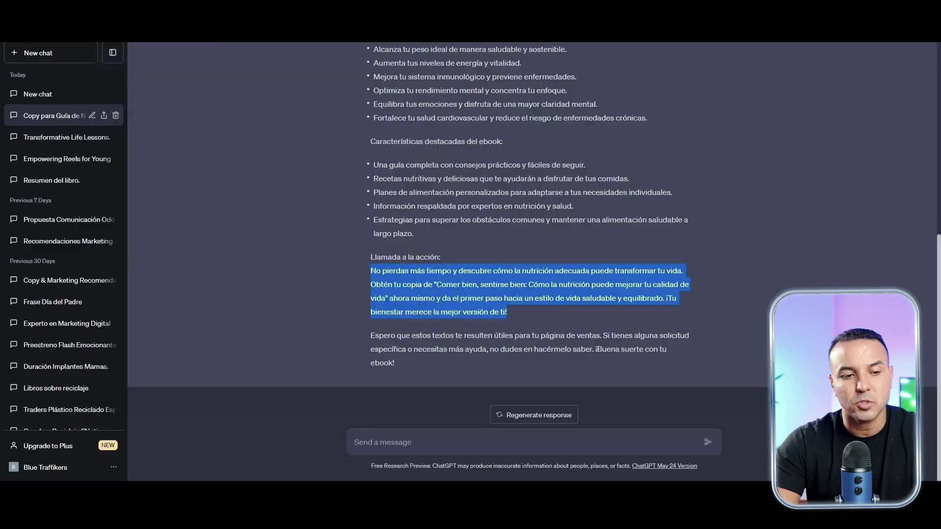
{"action": "scroll", "coordinate": [505, 303], "scroll_direction": "up", "scroll_amount": 2}
{"action": "scroll", "coordinate": [502, 202], "scroll_direction": "up", "scroll_amount": 3}
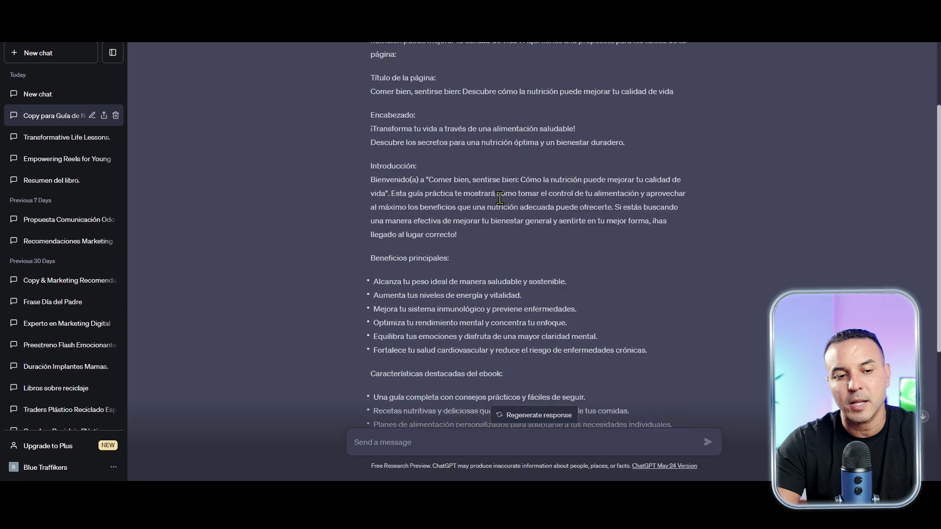
{"action": "scroll", "coordinate": [501, 210], "scroll_direction": "down", "scroll_amount": 2}
{"action": "scroll", "coordinate": [502, 210], "scroll_direction": "down", "scroll_amount": 2}
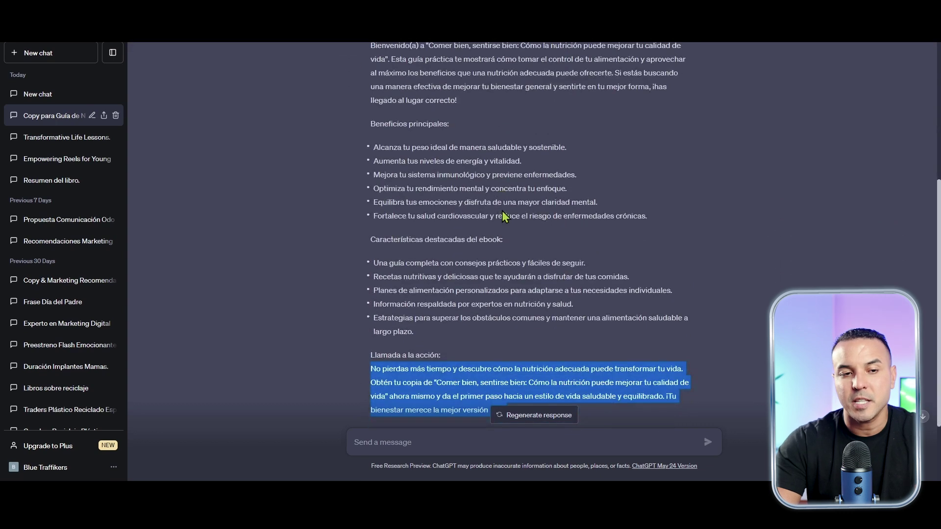
{"action": "scroll", "coordinate": [505, 215], "scroll_direction": "down", "scroll_amount": 2}
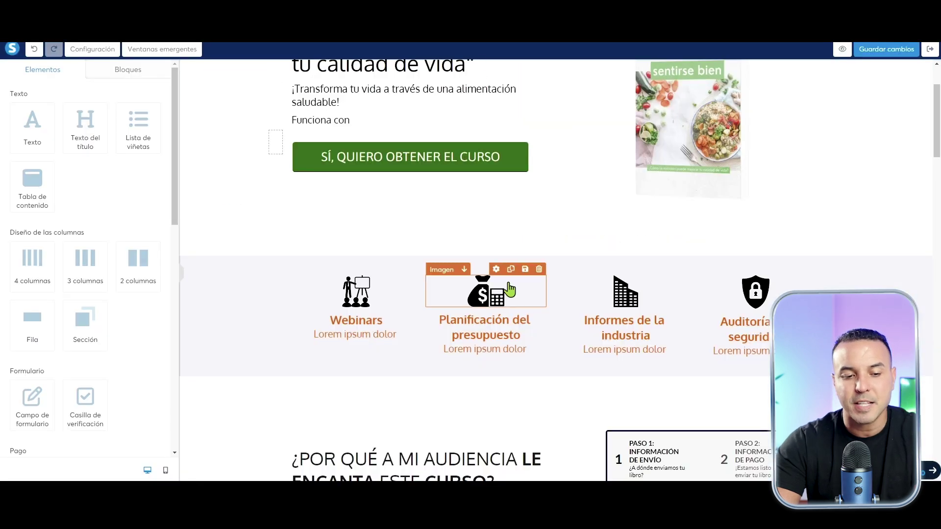
{"action": "scroll", "coordinate": [542, 330], "scroll_direction": "down", "scroll_amount": 3}
{"action": "scroll", "coordinate": [546, 332], "scroll_direction": "down", "scroll_amount": 2}
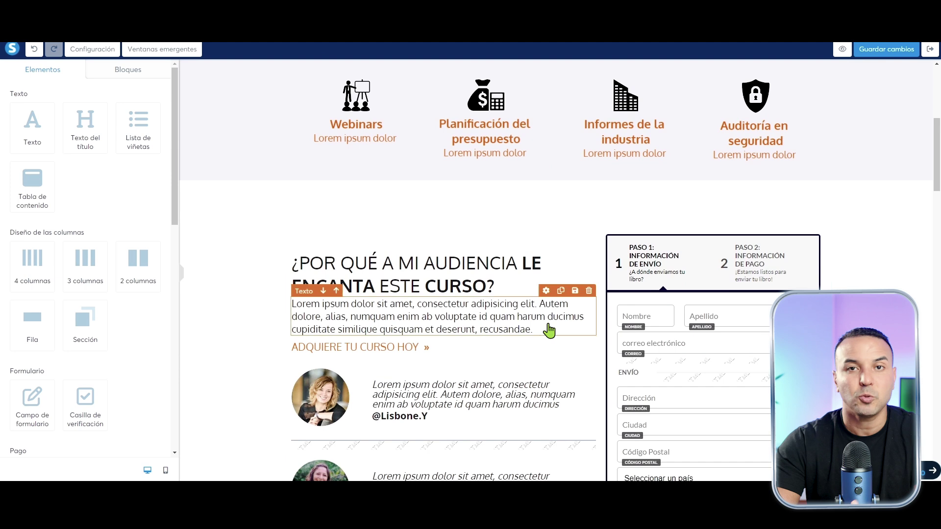
{"action": "scroll", "coordinate": [549, 330], "scroll_direction": "down", "scroll_amount": 2}
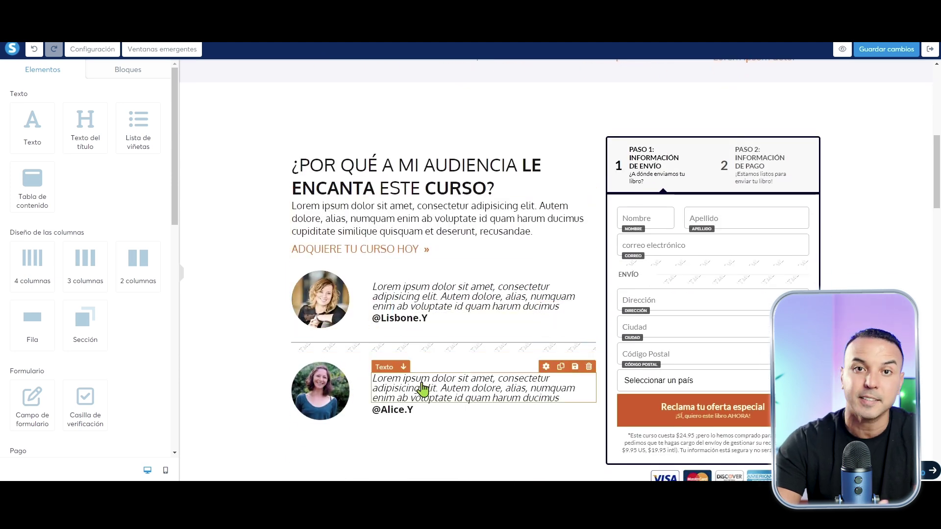
{"action": "scroll", "coordinate": [425, 387], "scroll_direction": "down", "scroll_amount": 7}
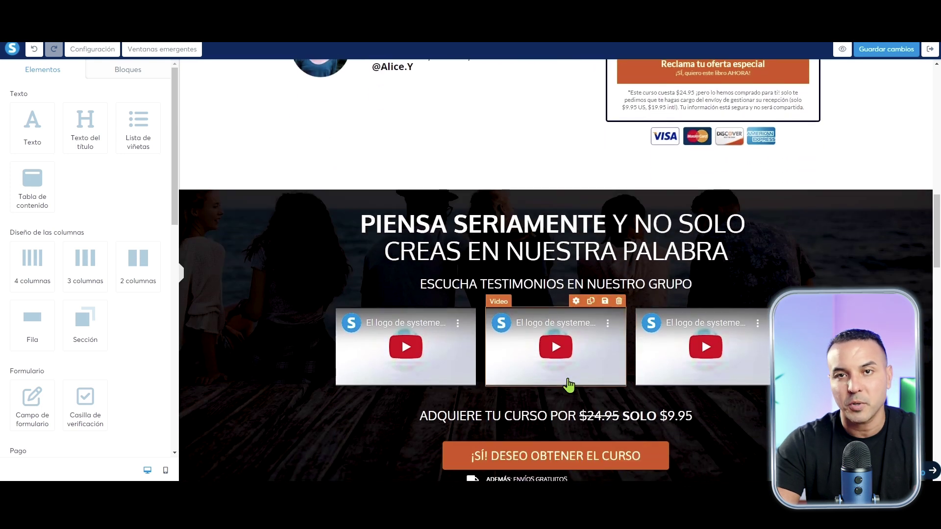
{"action": "scroll", "coordinate": [567, 384], "scroll_direction": "down", "scroll_amount": 2}
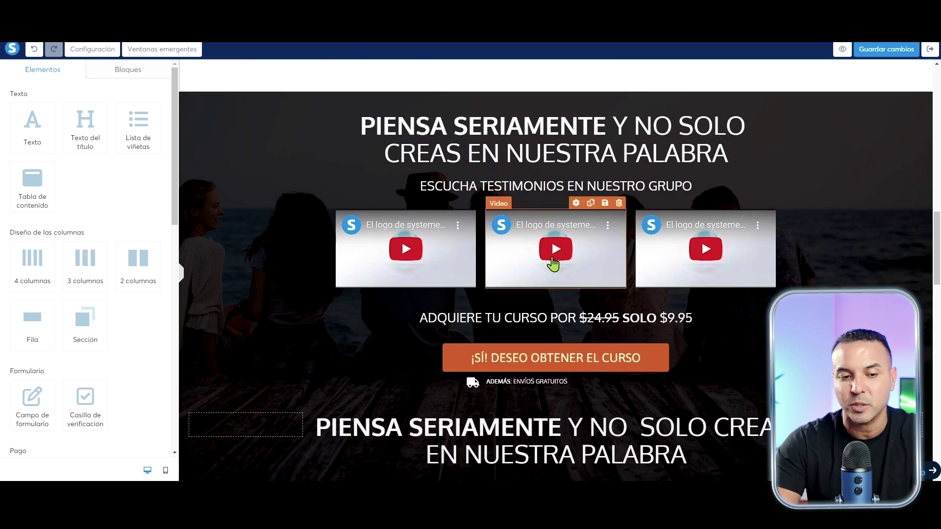
{"action": "scroll", "coordinate": [630, 273], "scroll_direction": "down", "scroll_amount": 4}
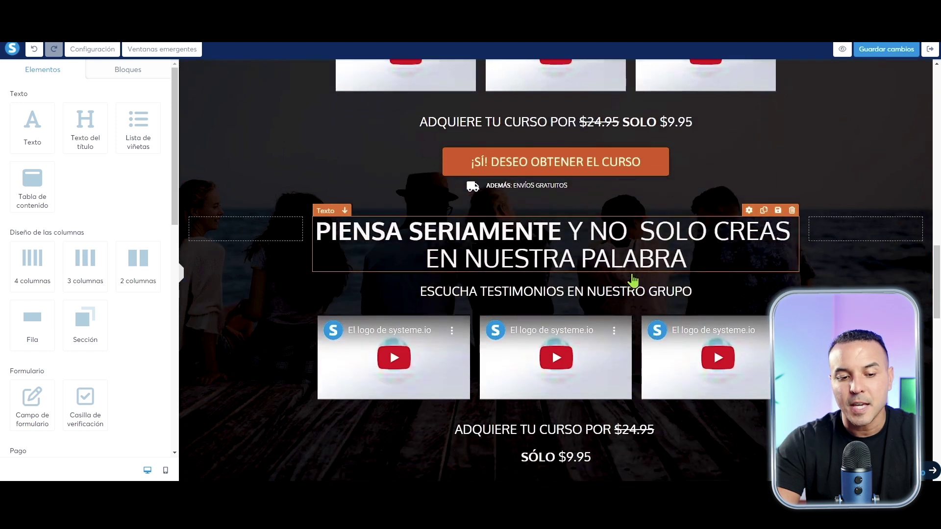
{"action": "scroll", "coordinate": [632, 281], "scroll_direction": "down", "scroll_amount": 13}
{"action": "scroll", "coordinate": [631, 282], "scroll_direction": "down", "scroll_amount": 4}
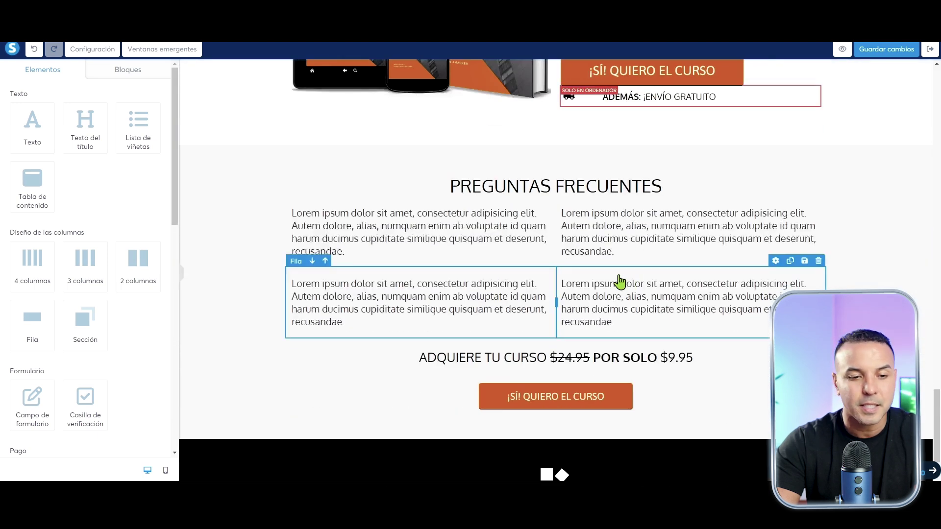
{"action": "scroll", "coordinate": [519, 250], "scroll_direction": "down", "scroll_amount": 2}
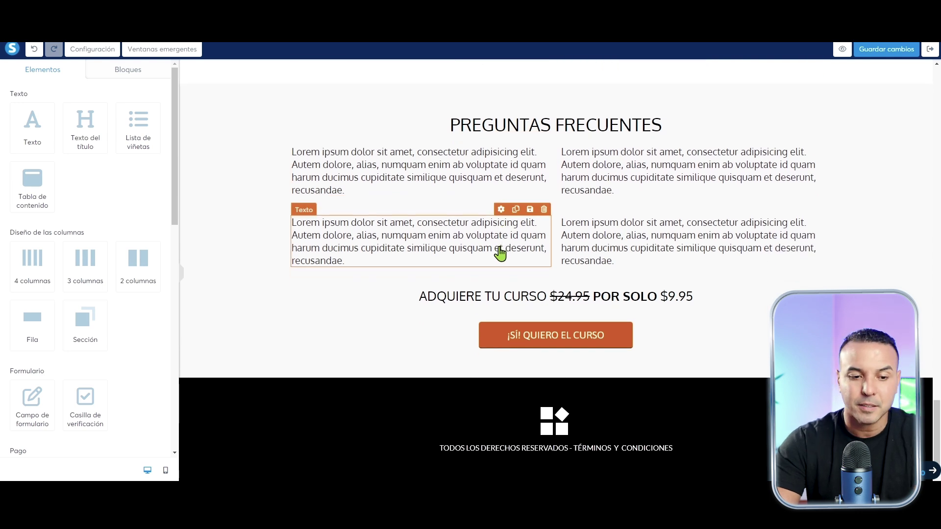
{"action": "scroll", "coordinate": [546, 378], "scroll_direction": "up", "scroll_amount": 1}
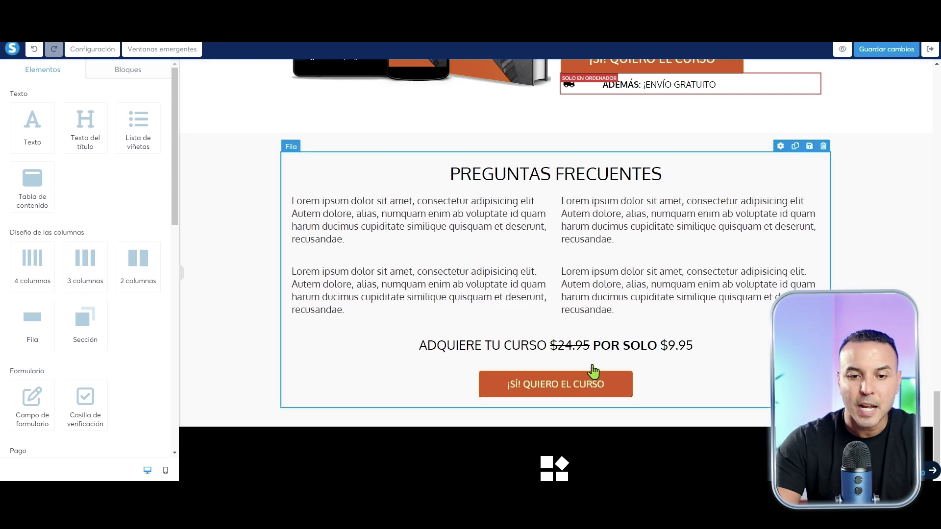
{"action": "scroll", "coordinate": [594, 373], "scroll_direction": "up", "scroll_amount": 20}
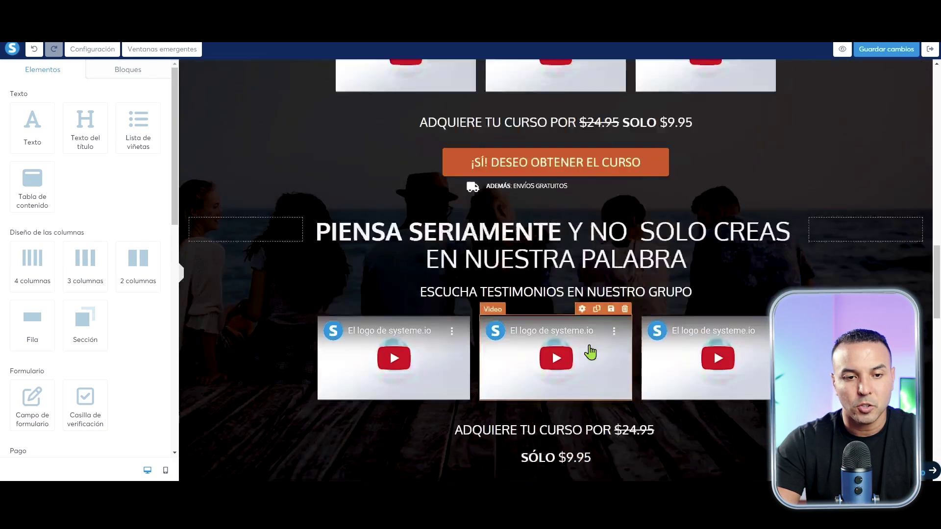
{"action": "scroll", "coordinate": [593, 349], "scroll_direction": "up", "scroll_amount": 15}
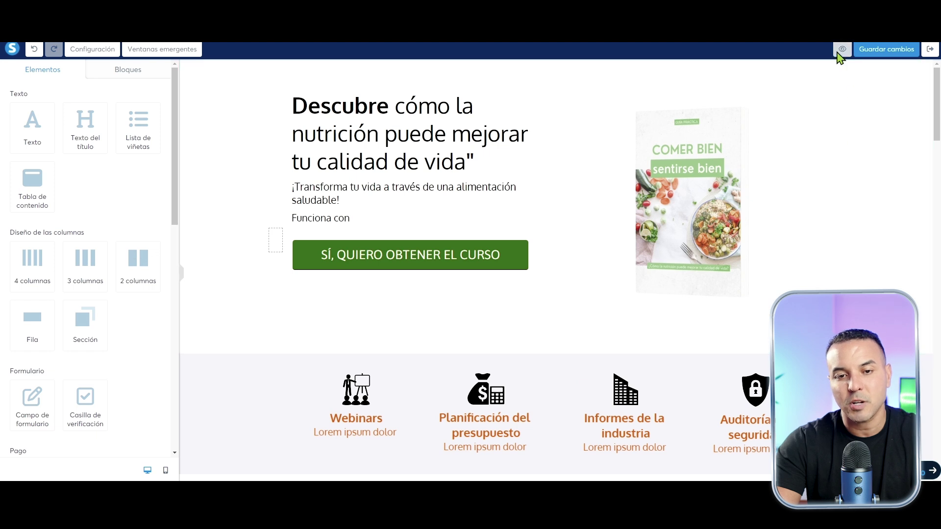
{"action": "left_click", "coordinate": [840, 51]}
{"action": "left_click", "coordinate": [629, 214]}
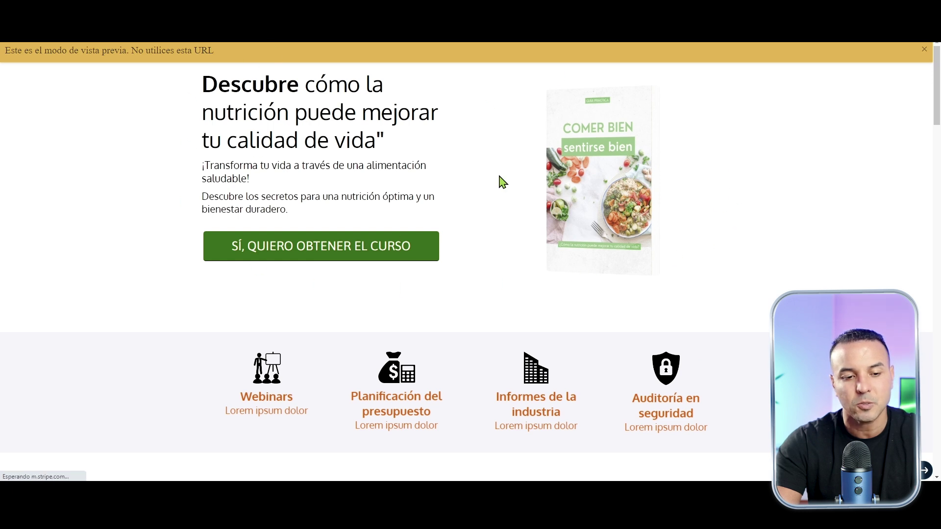
{"action": "scroll", "coordinate": [514, 264], "scroll_direction": "down", "scroll_amount": 3}
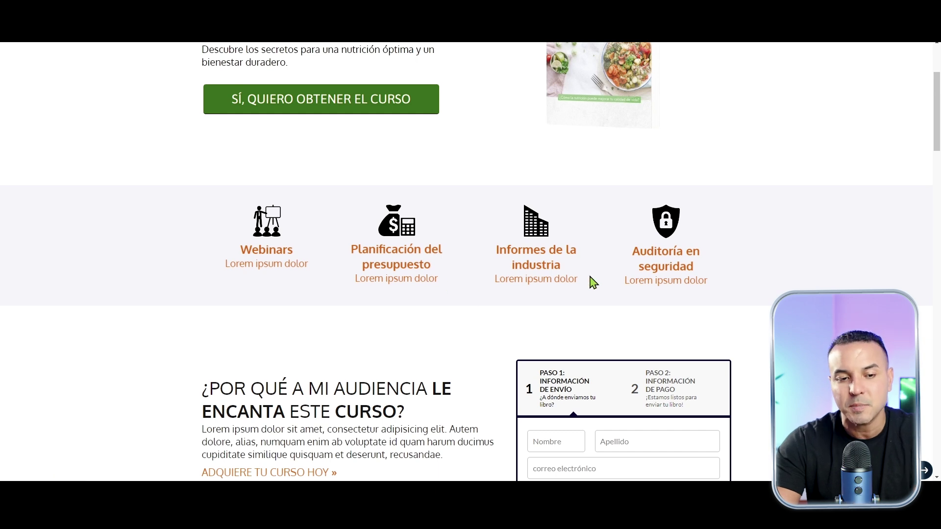
{"action": "scroll", "coordinate": [594, 280], "scroll_direction": "up", "scroll_amount": 3}
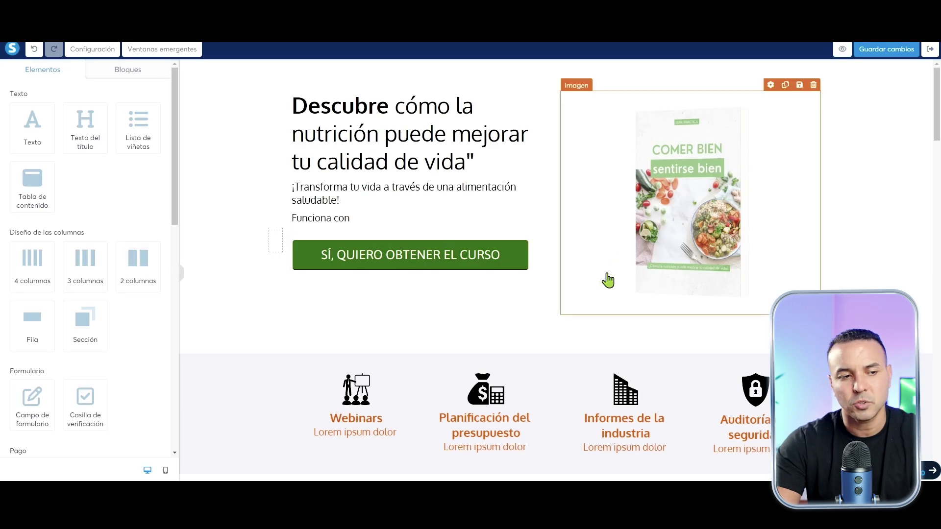
Check Configuración, save the sales page changes, and exit to the Ventas 1 funnel
{"action": "scroll", "coordinate": [608, 280], "scroll_direction": "down", "scroll_amount": 1}
{"action": "scroll", "coordinate": [608, 281], "scroll_direction": "up", "scroll_amount": 1}
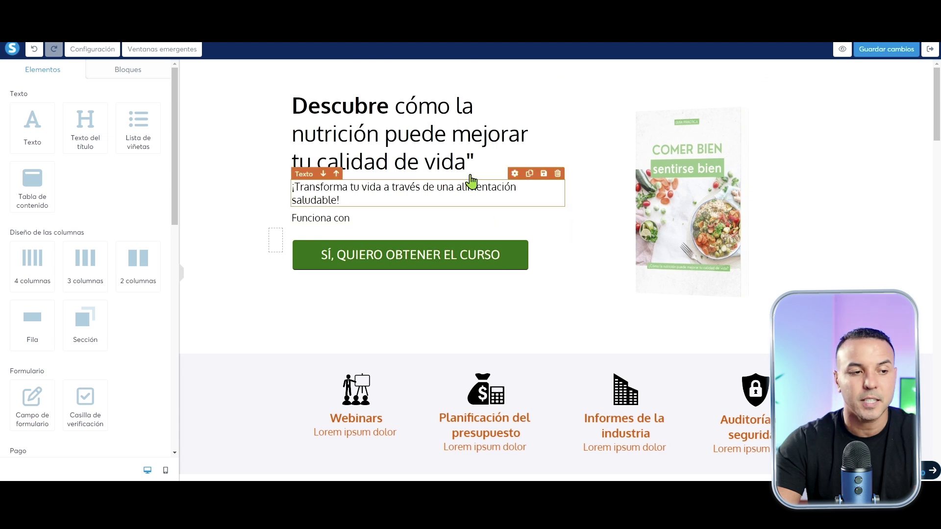
{"action": "left_click", "coordinate": [73, 51]}
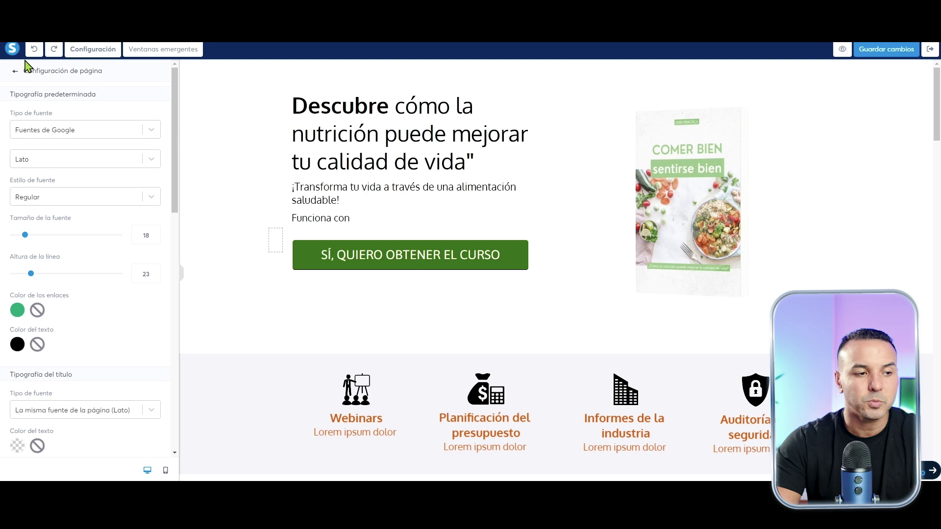
{"action": "left_click", "coordinate": [880, 51]}
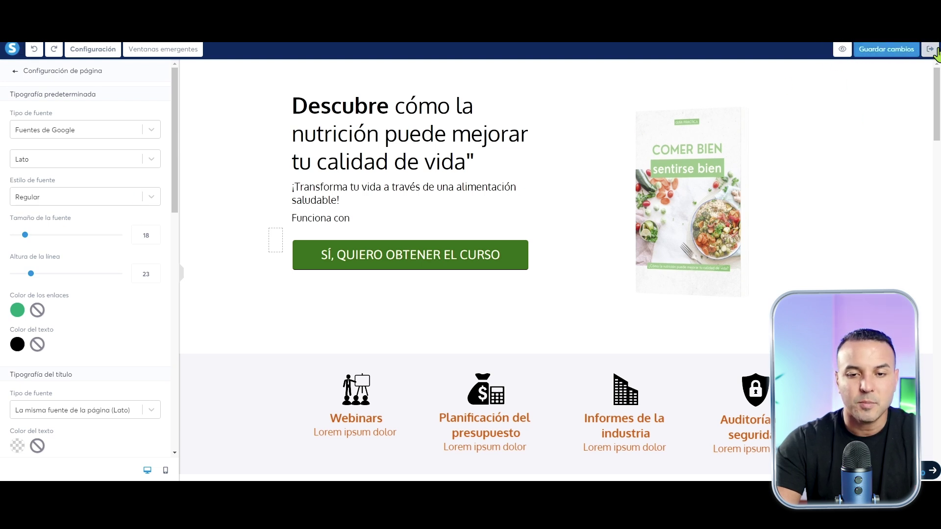
{"action": "left_click", "coordinate": [930, 50]}
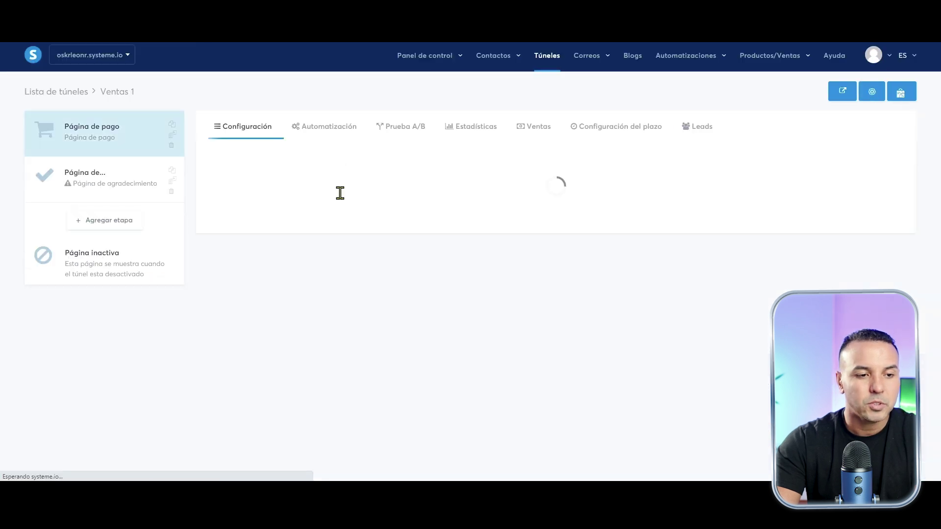
Change the Página de pago URL path to 'guianutricion' and view its empty automation rules
{"action": "left_click", "coordinate": [375, 233]}
{"action": "left_click_drag", "start_coordinate": [369, 231], "coordinate": [331, 231]}
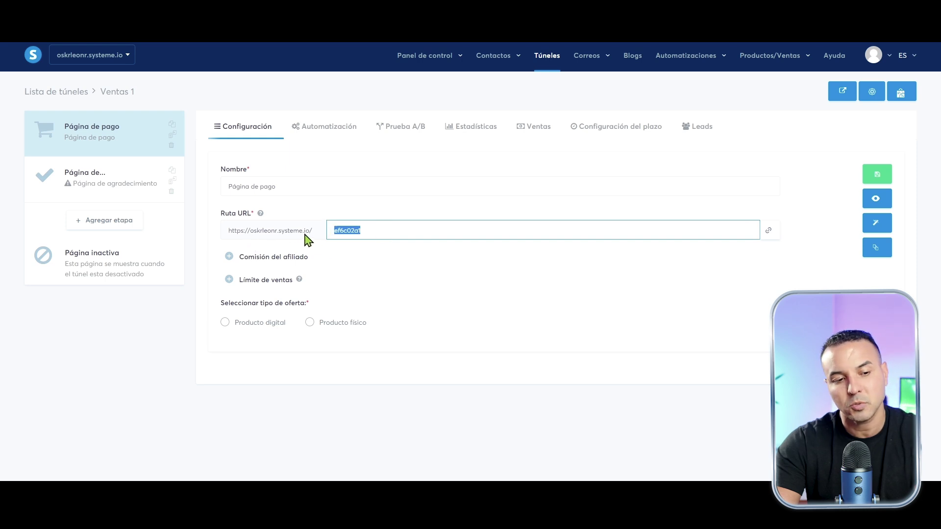
{"action": "type", "text": "guianutricion"}
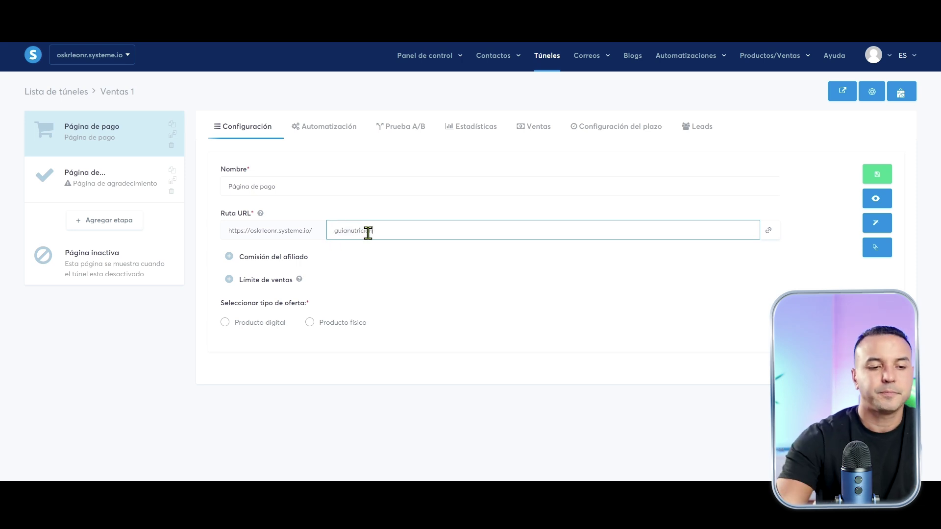
{"action": "left_click", "coordinate": [511, 315]}
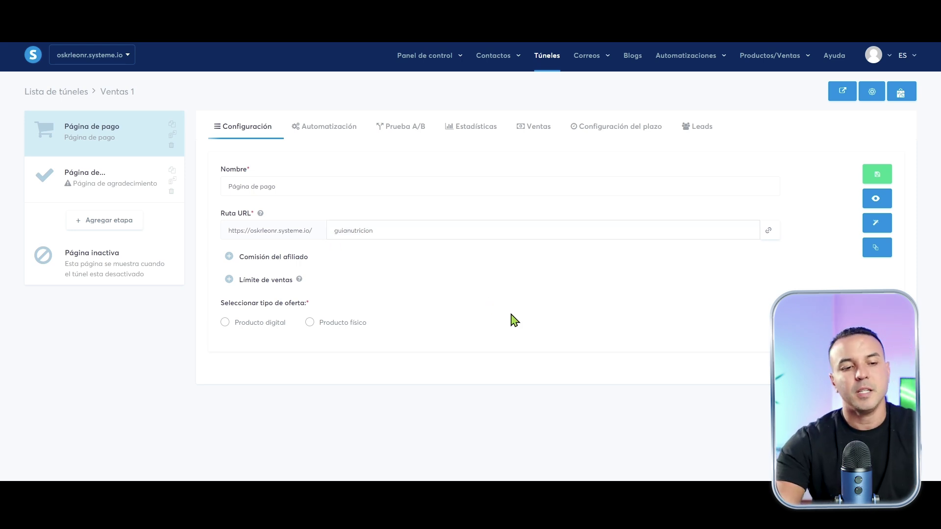
{"action": "left_click", "coordinate": [375, 236]}
{"action": "left_click", "coordinate": [417, 275]}
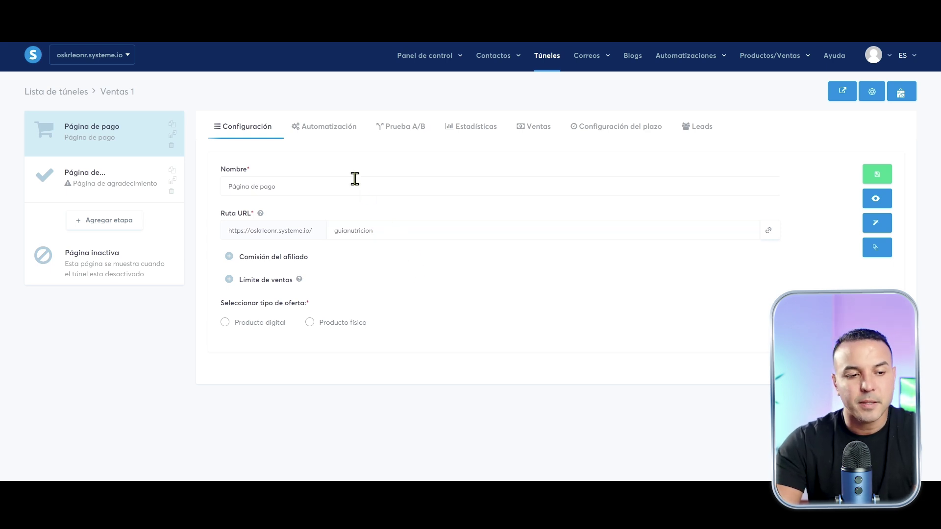
{"action": "left_click", "coordinate": [331, 127]}
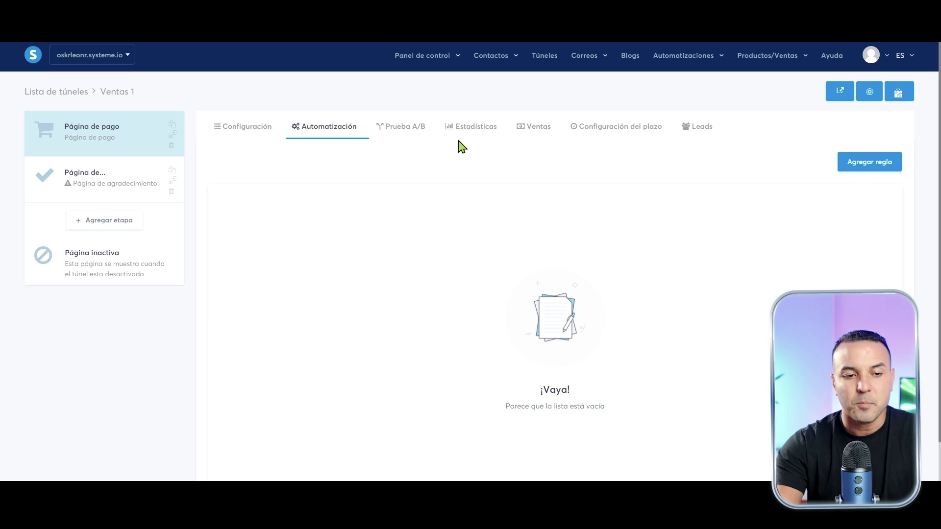
Review the payment step's A/B test, statistics (€0.00) and sales, then its Configuración del plazo
{"action": "left_click", "coordinate": [410, 138]}
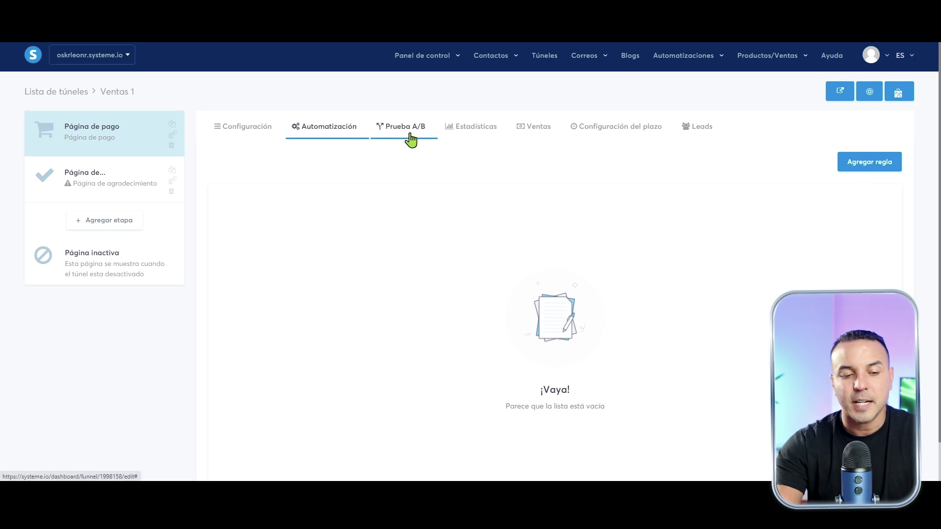
{"action": "left_click", "coordinate": [462, 139]}
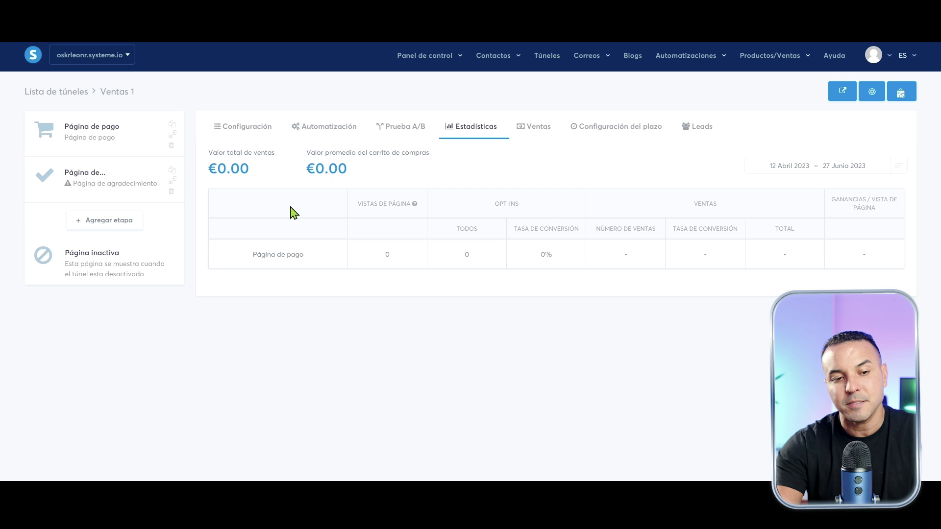
{"action": "left_click", "coordinate": [530, 139]}
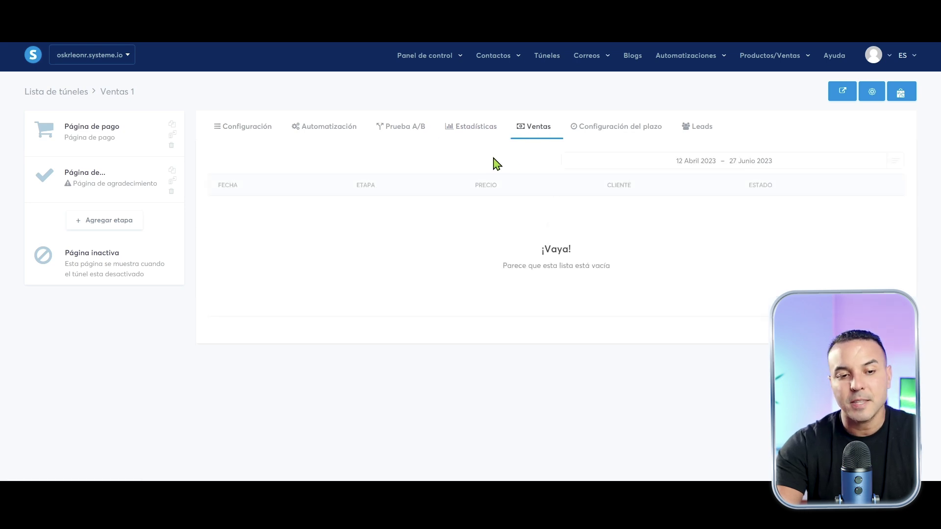
{"action": "left_click", "coordinate": [617, 140]}
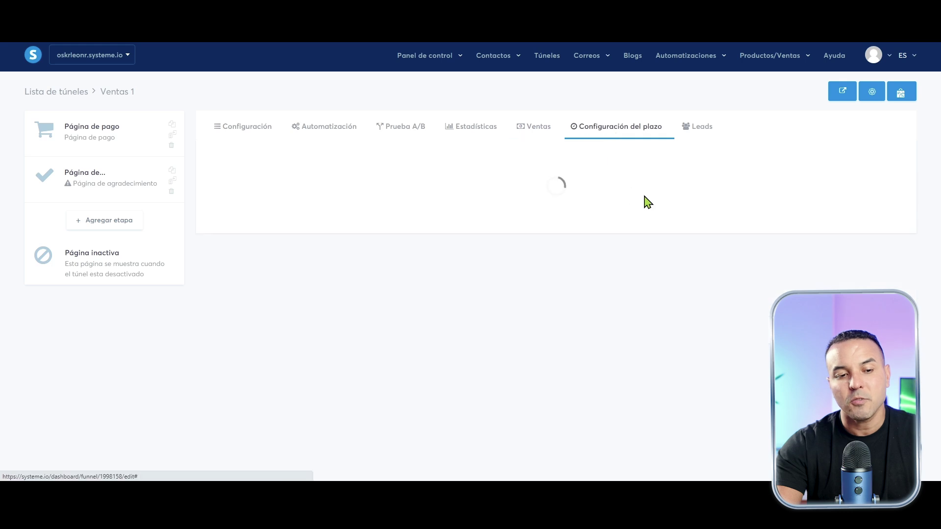